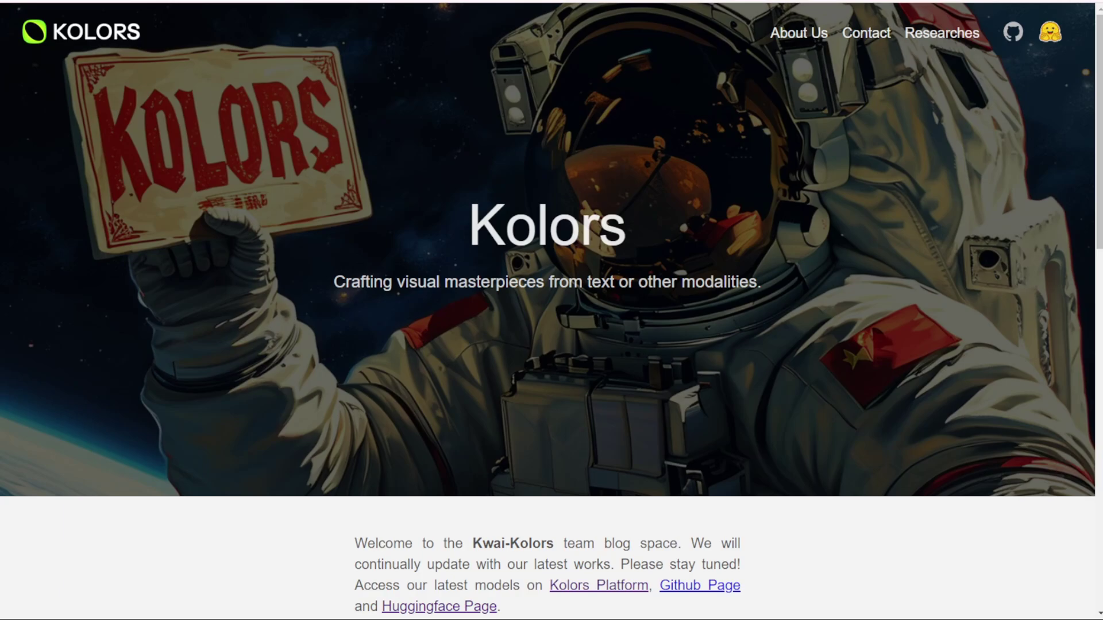
Step: Scroll the Kolors homepage down to the Recent Researches paper summary
scroll(551, 310, "down", 7)
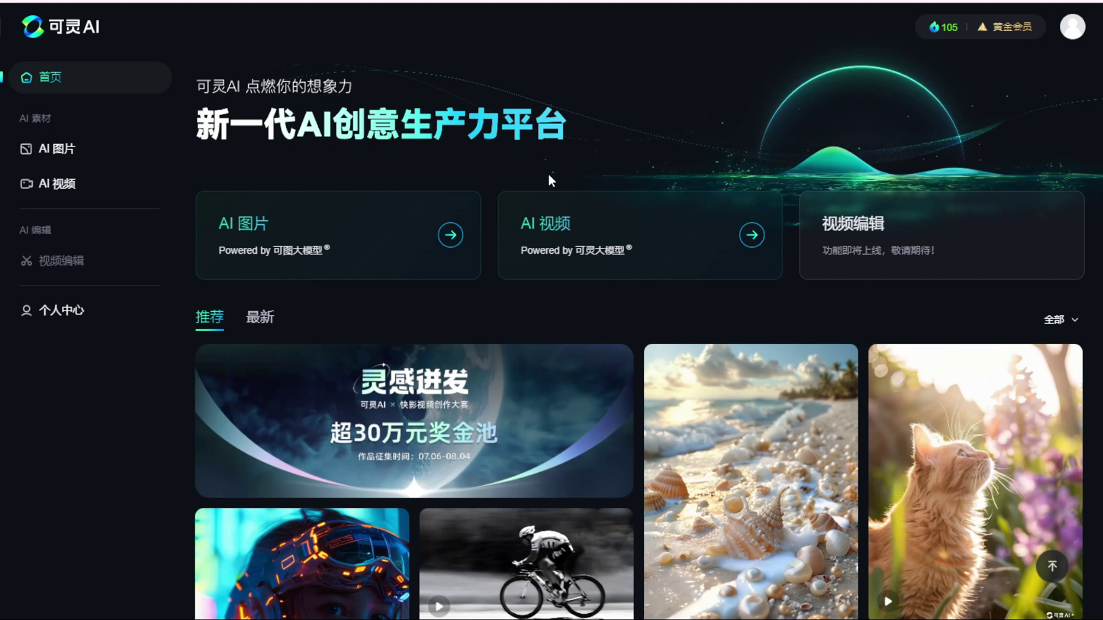
Step: Scroll the Kling AI homepage down to its gallery of generated images
scroll(630, 209, "down", 3)
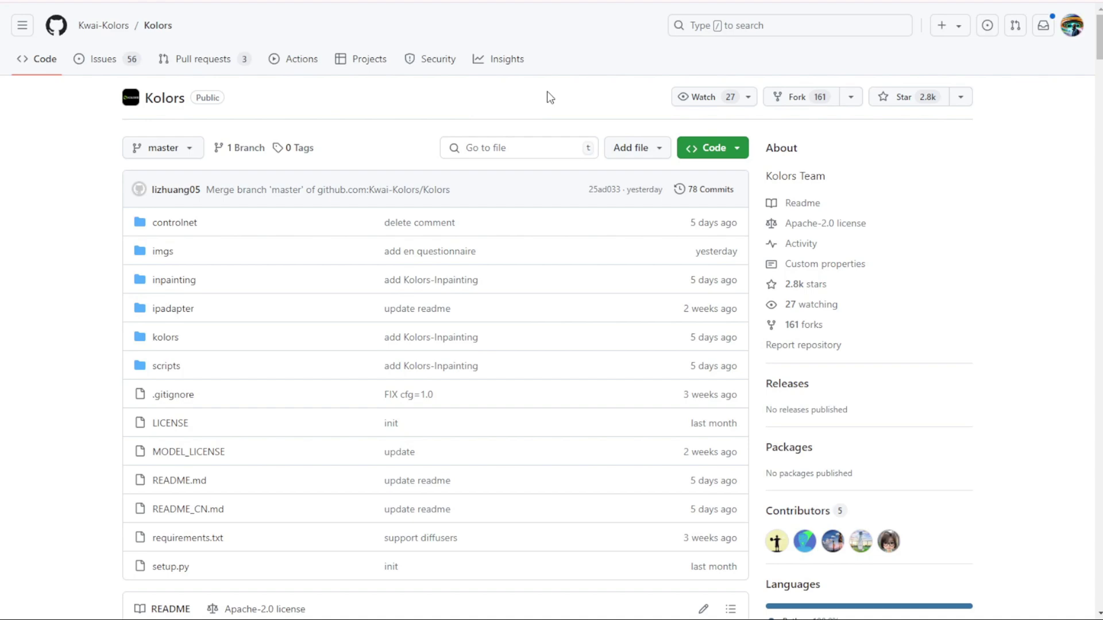
Step: Scroll the Kwai-Kolors README past the sample images to the dated News entries
scroll(351, 208, "down", 6)
scroll(352, 208, "down", 5)
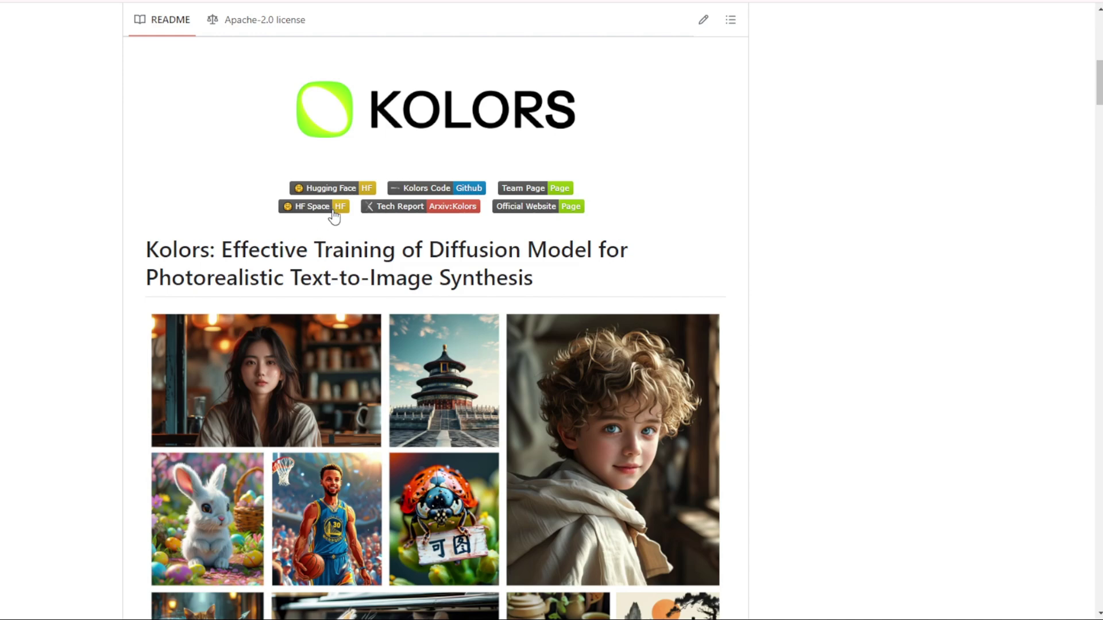
scroll(593, 241, "down", 2)
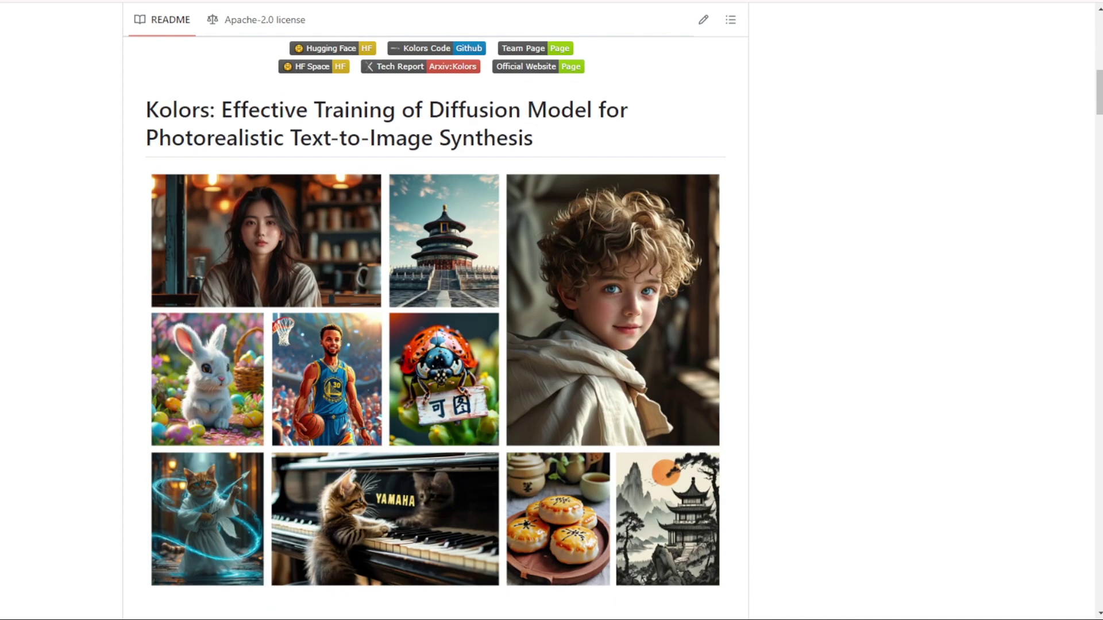
scroll(761, 374, "down", 11)
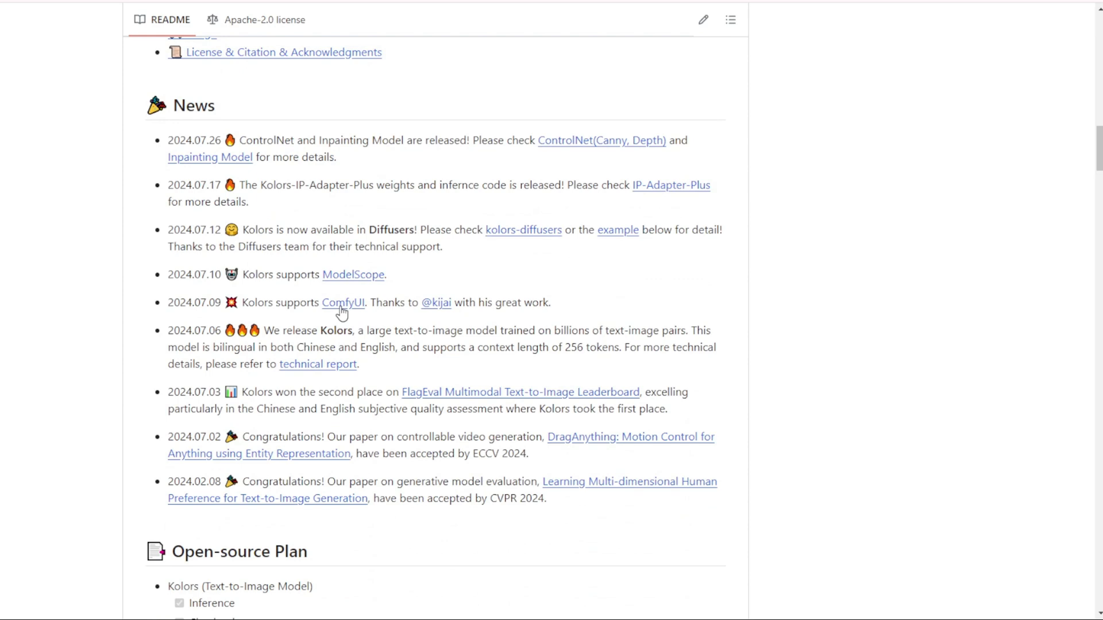
Step: Highlight the ControlNet/Inpainting, IP-Adapter-Plus and LoRA plan lines, then reach the Human Assessment table
left_click_drag(239, 140, 542, 141)
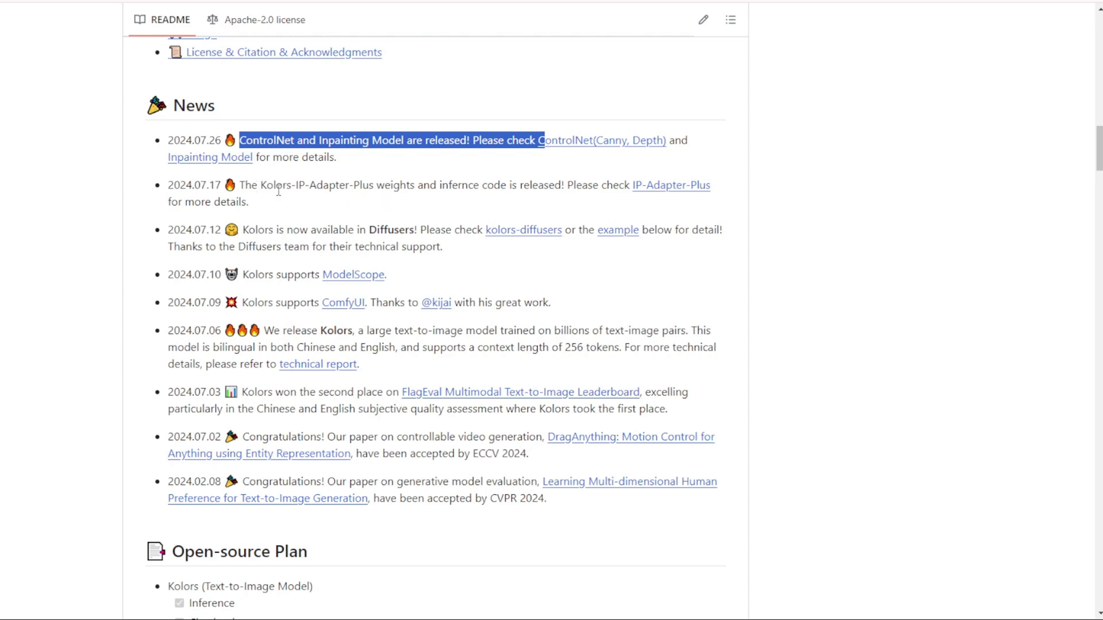
left_click_drag(285, 184, 378, 189)
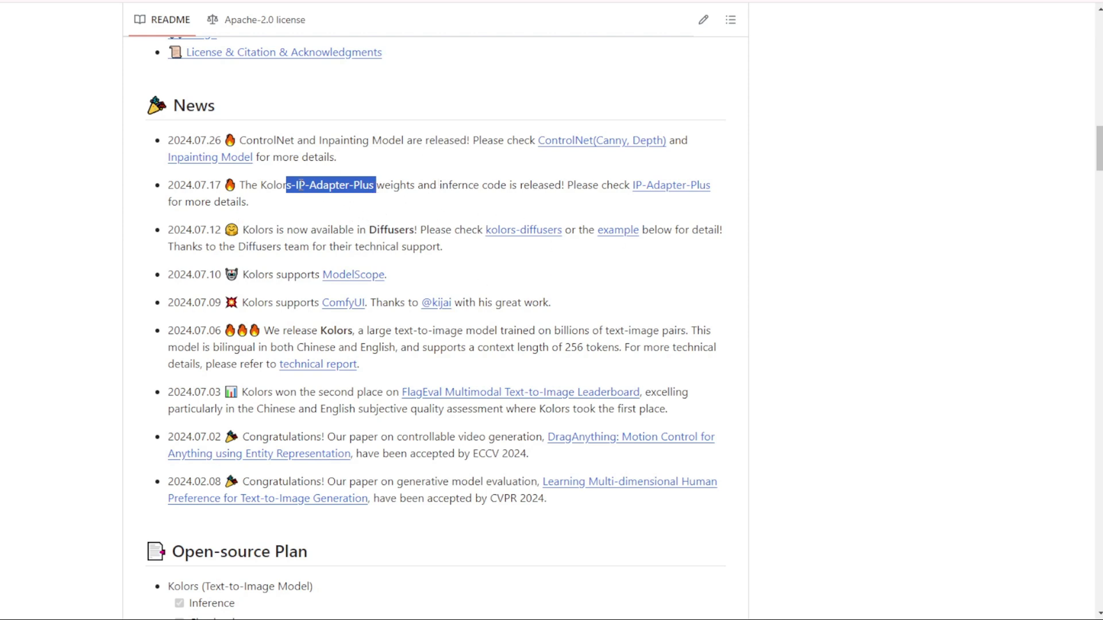
scroll(281, 416, "down", 6)
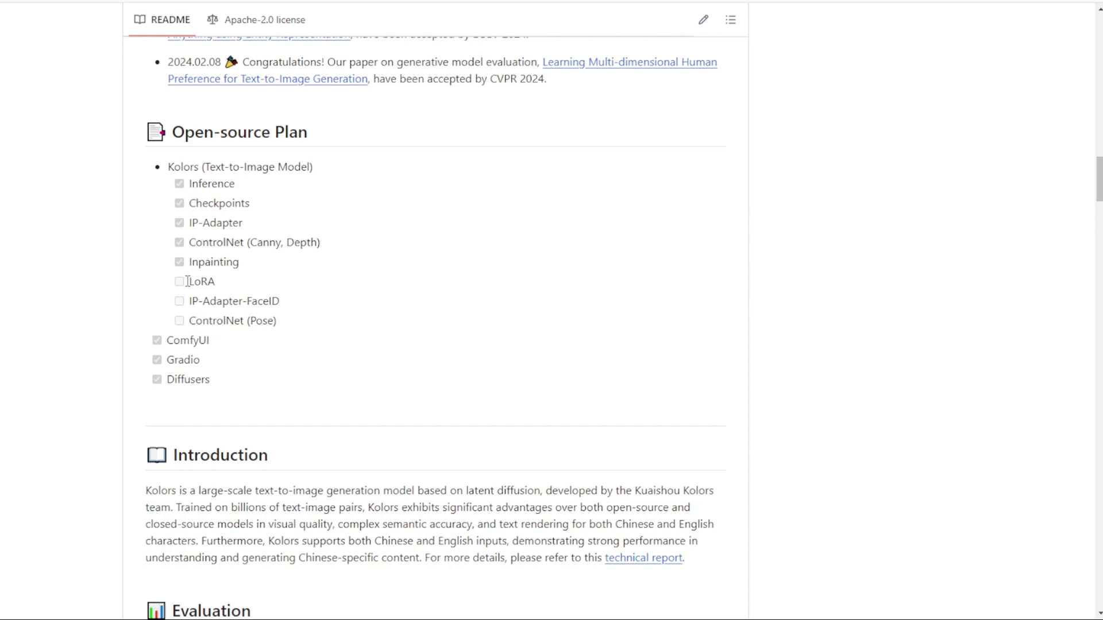
left_click_drag(187, 281, 279, 328)
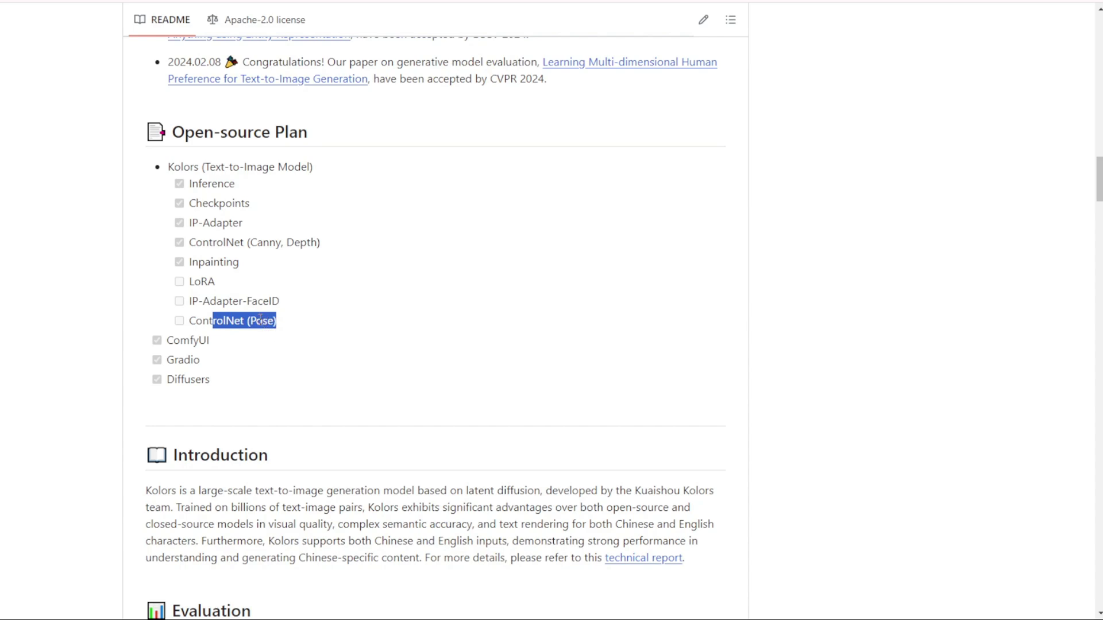
scroll(260, 319, "down", 10)
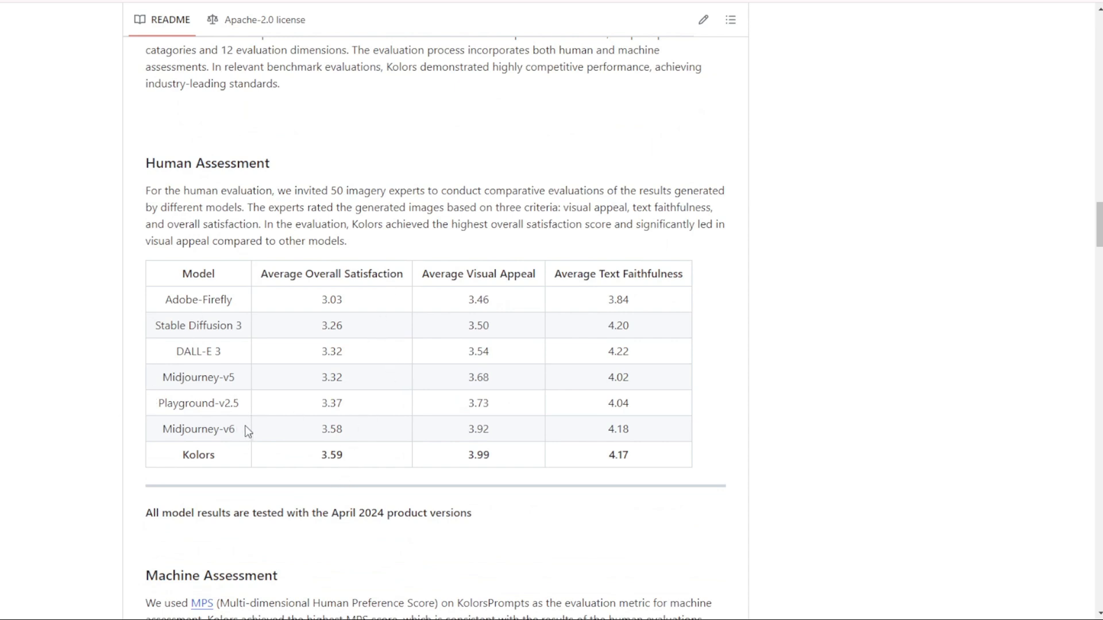
left_click_drag(206, 422, 147, 293)
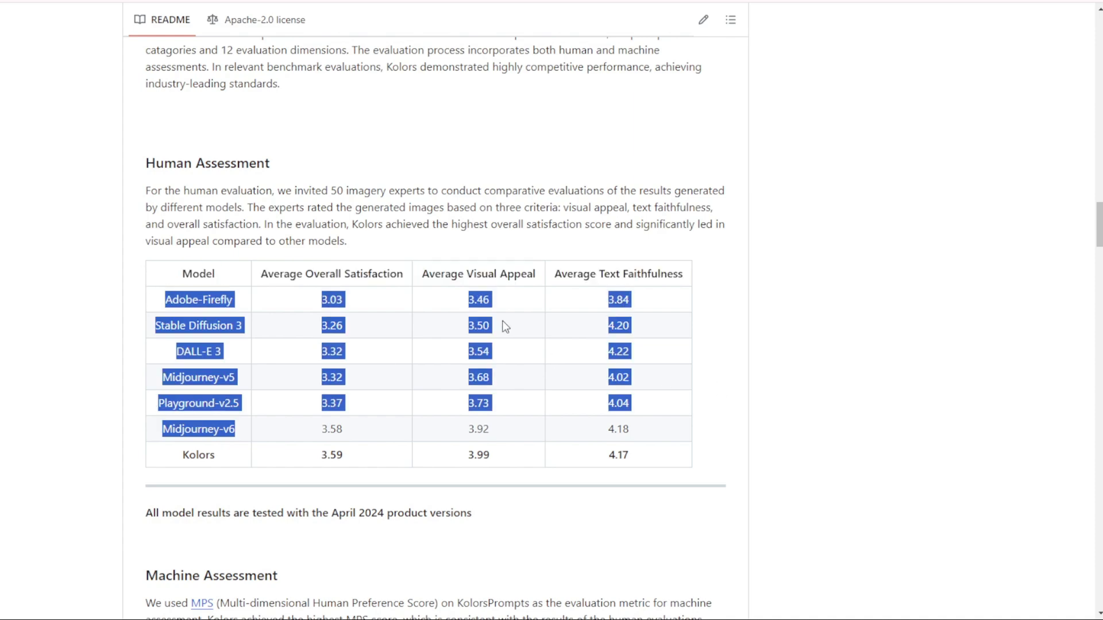
scroll(502, 325, "down", 4)
scroll(494, 421, "up", 3)
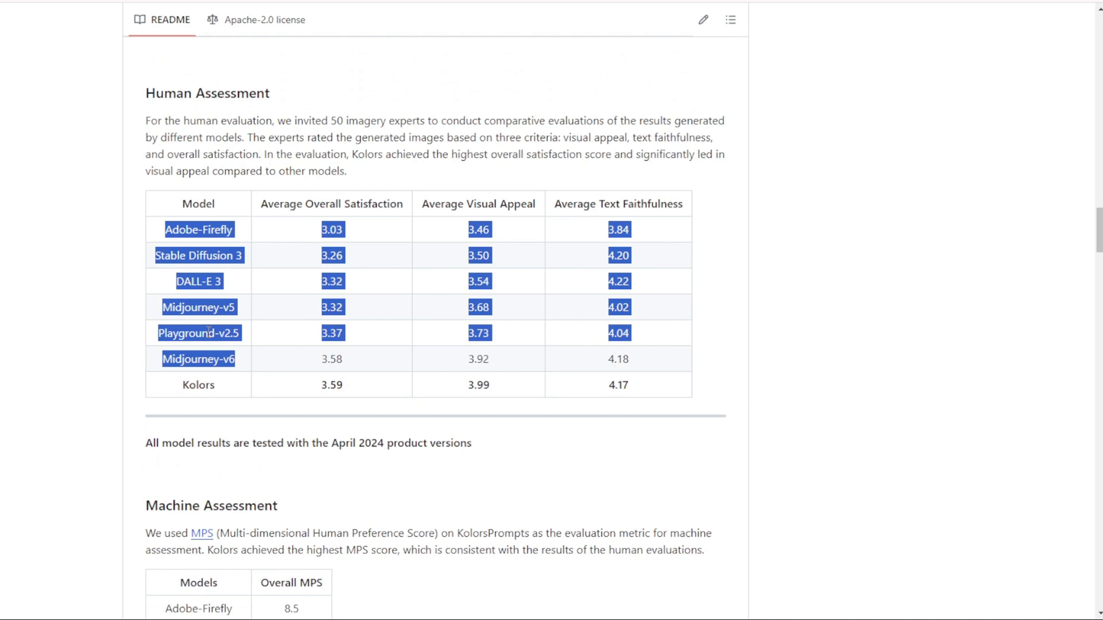
left_click(119, 326)
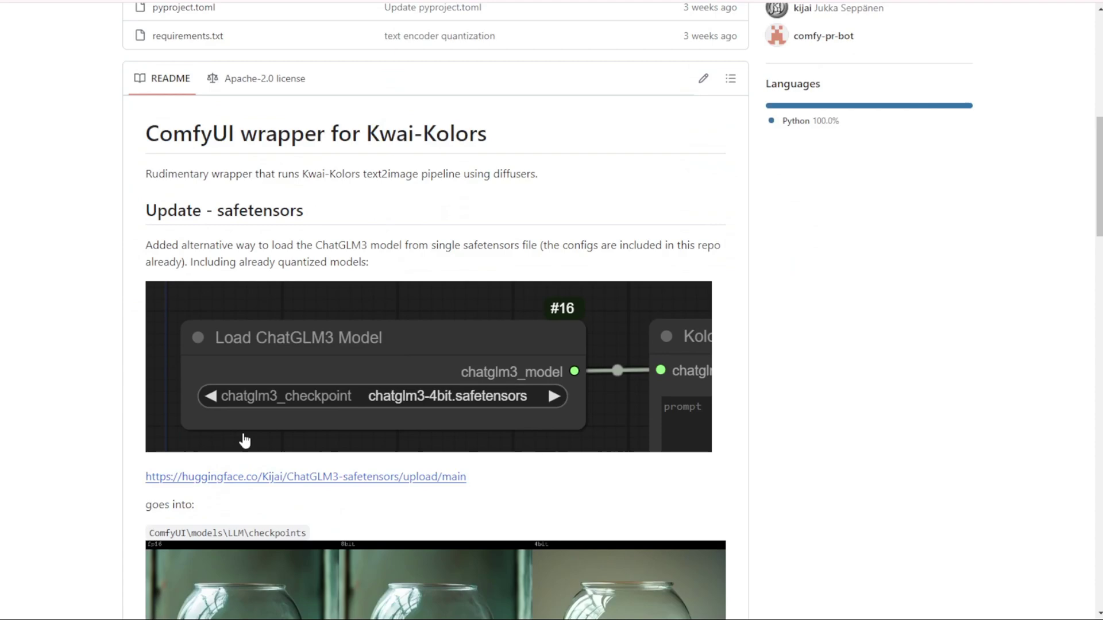
Step: Point out ChatGLM3 in the wrapper README, glance at Installation, and return to the top
scroll(247, 434, "down", 5)
scroll(249, 431, "up", 3)
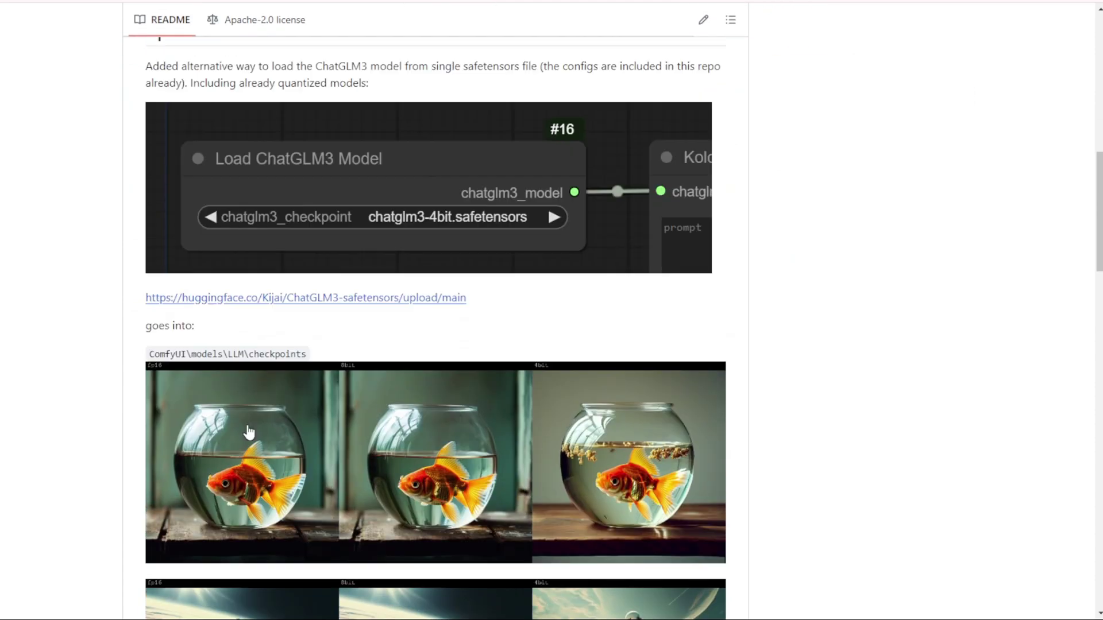
scroll(249, 432, "up", 1)
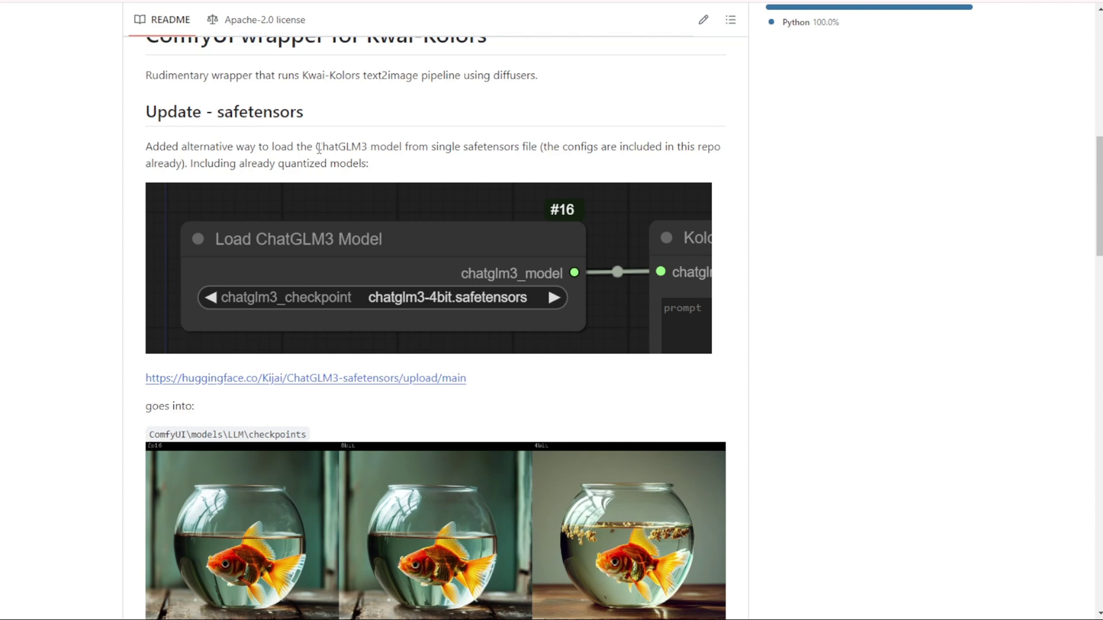
left_click_drag(319, 149, 371, 148)
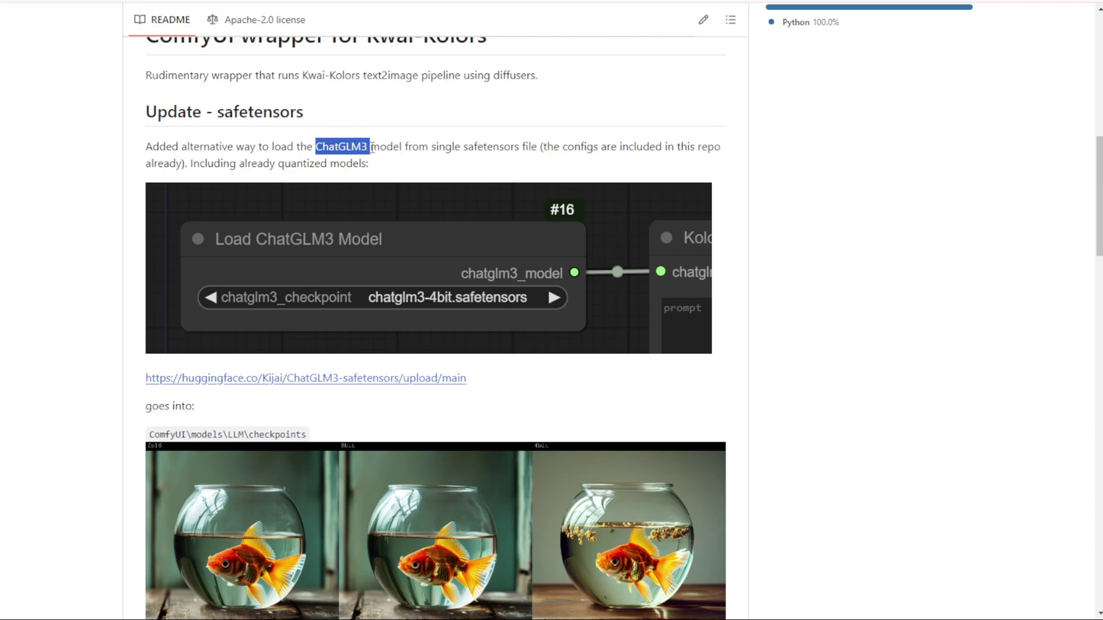
left_click(400, 145)
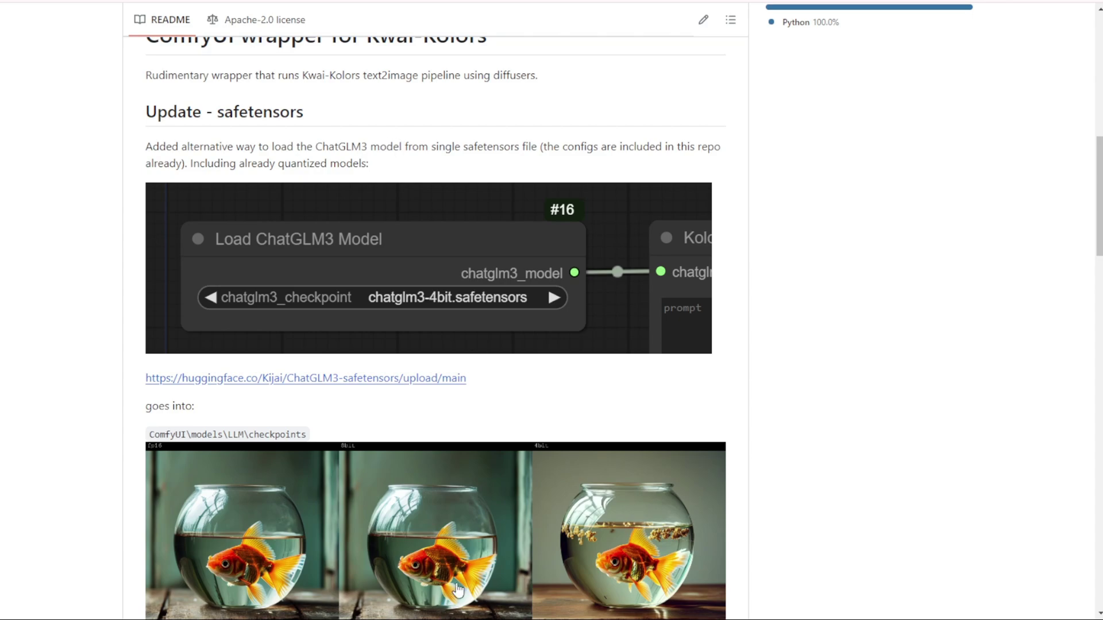
scroll(670, 352, "down", 10)
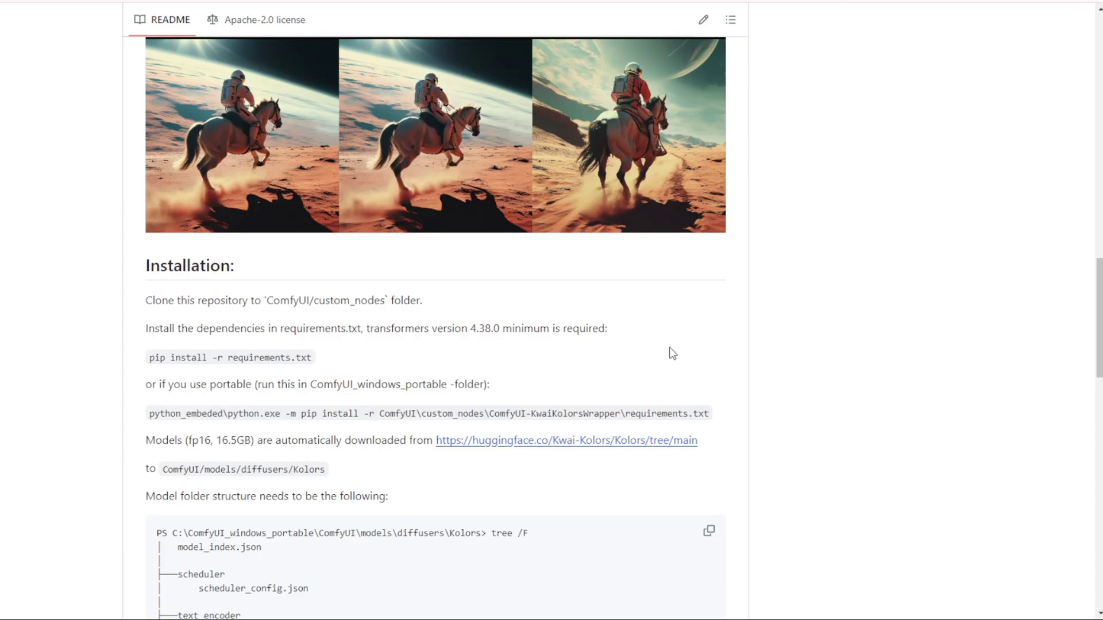
key("Home")
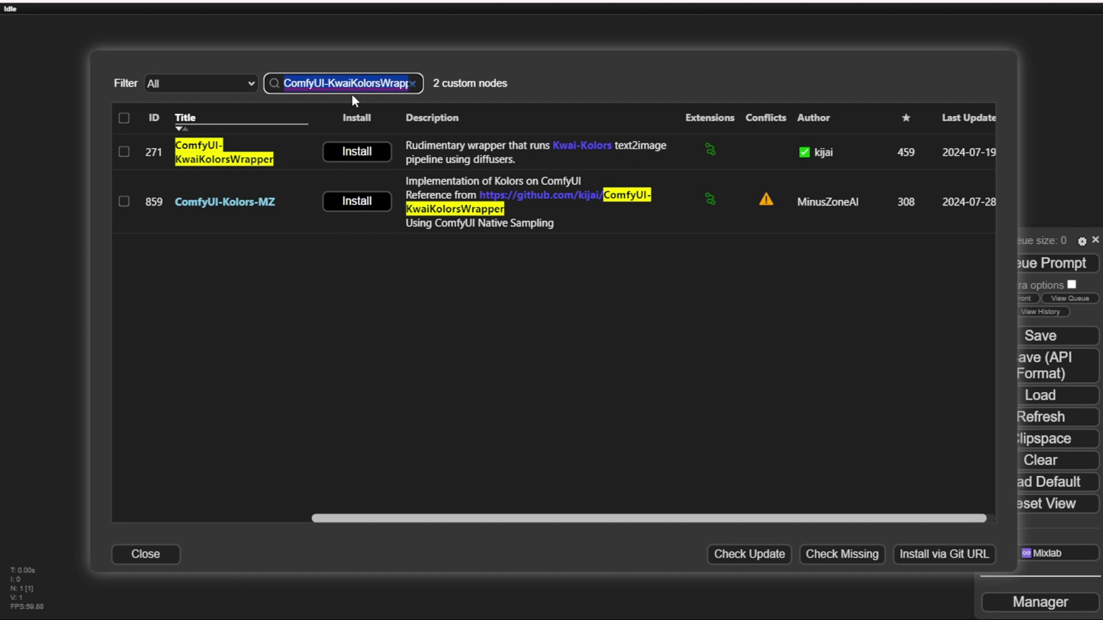
Step: Install ComfyUI-KwaiKolorsWrapper from the Manager and reboot the server to load it
left_click(357, 151)
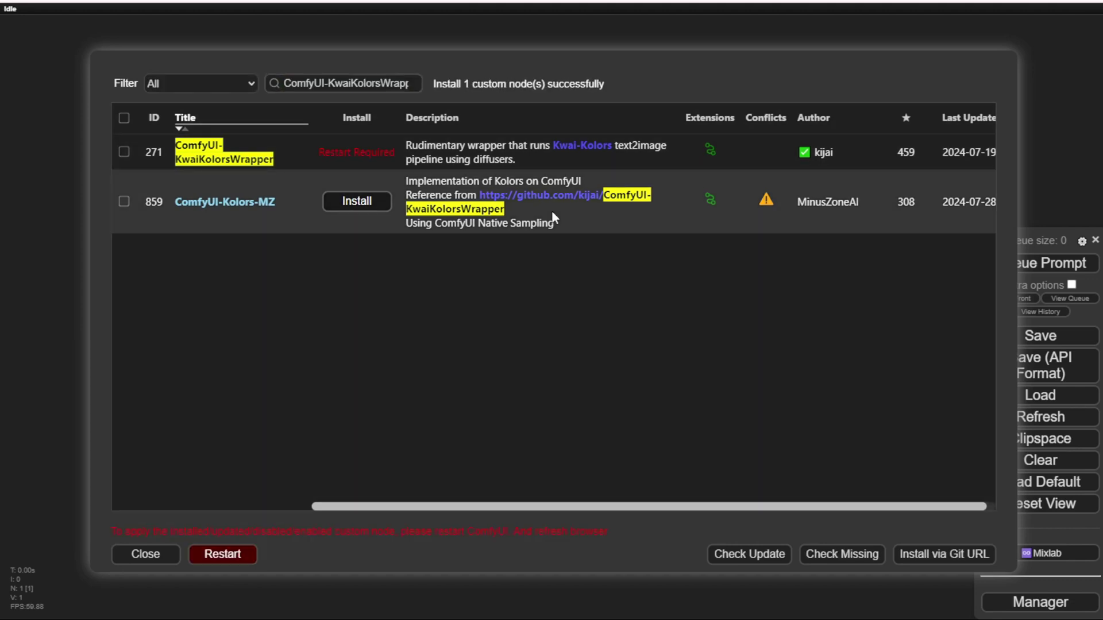
left_click(222, 553)
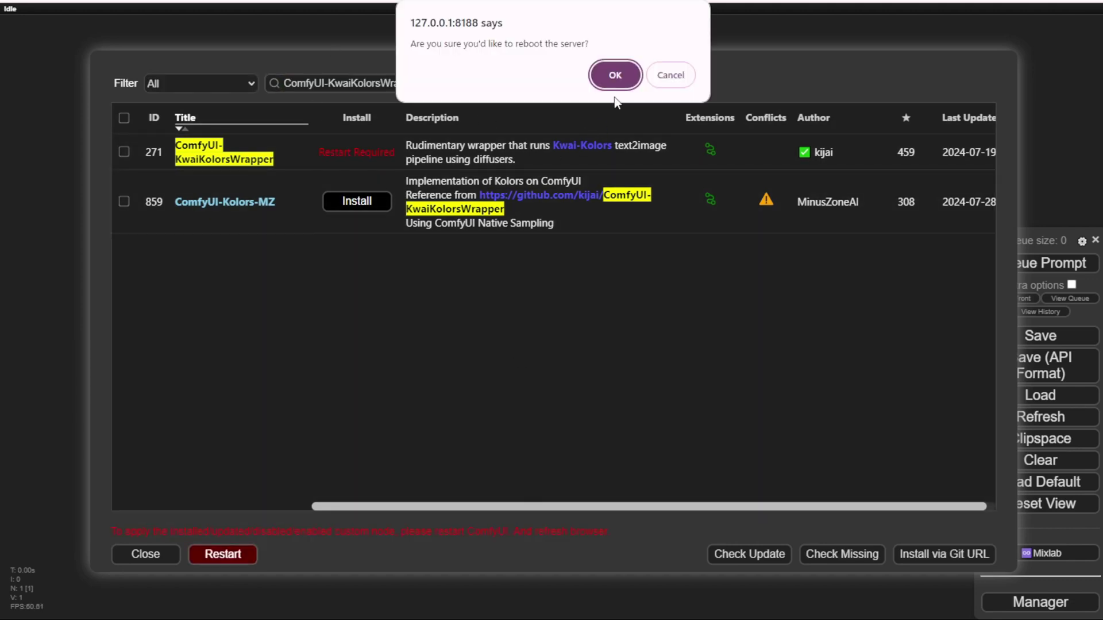
left_click(610, 76)
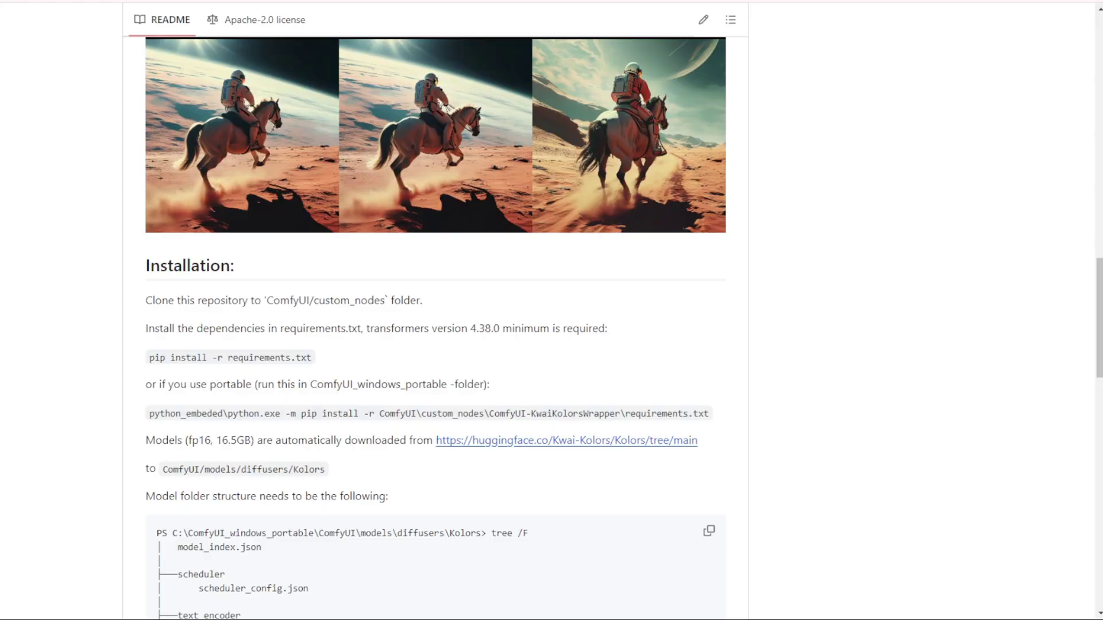
Step: Open the wrapper repo's examples folder holding kolors_example.json and kolors_img2img_example.json
scroll(172, 270, "up", 5)
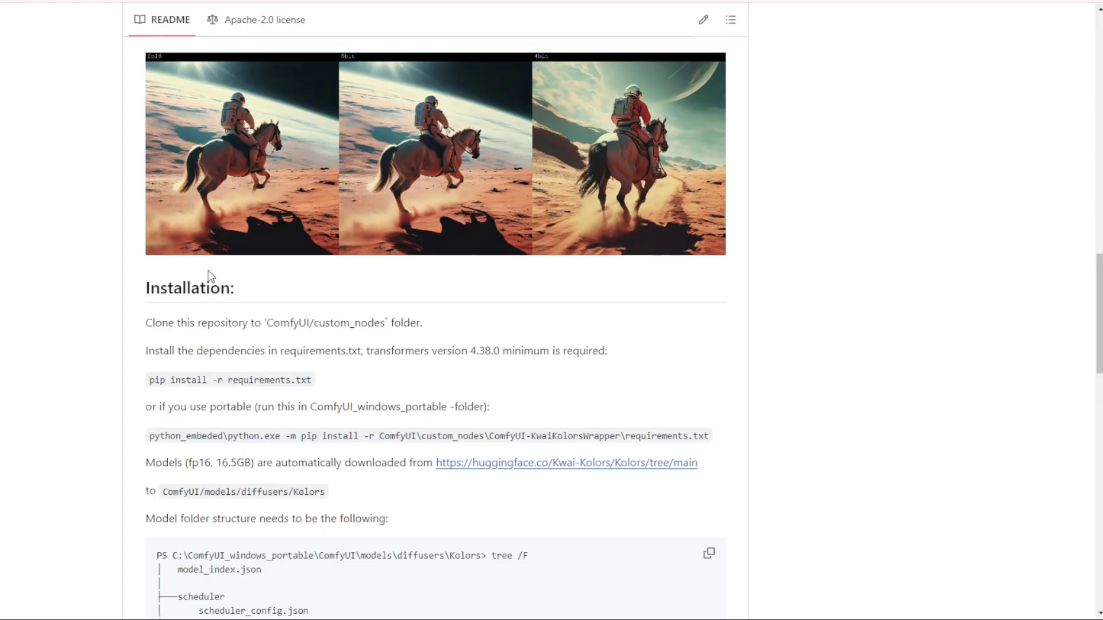
scroll(86, 284, "up", 10)
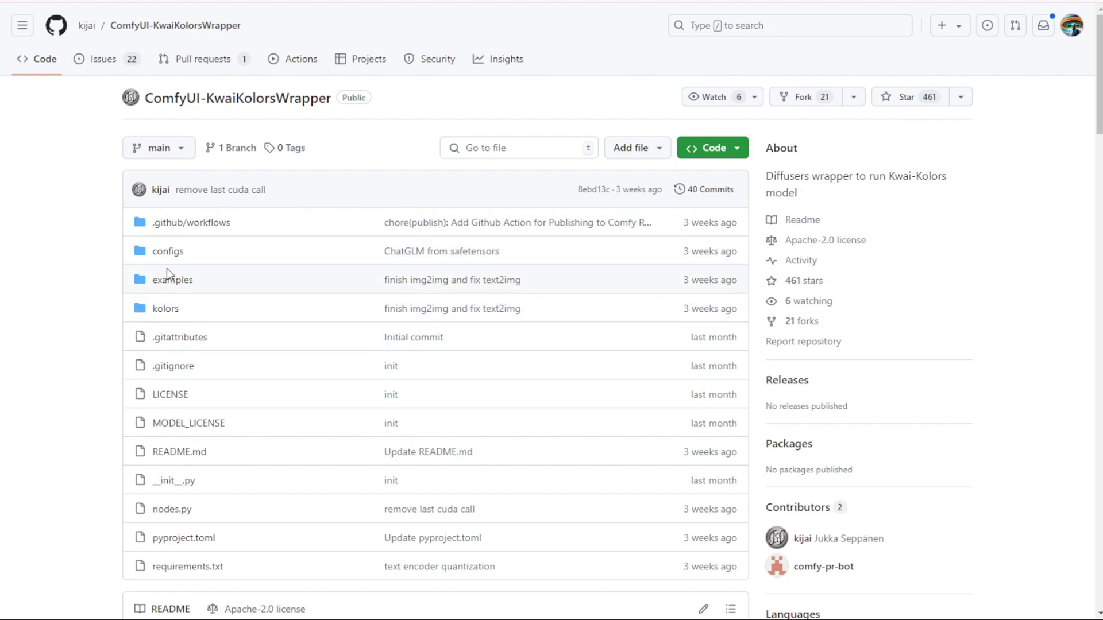
left_click(180, 282)
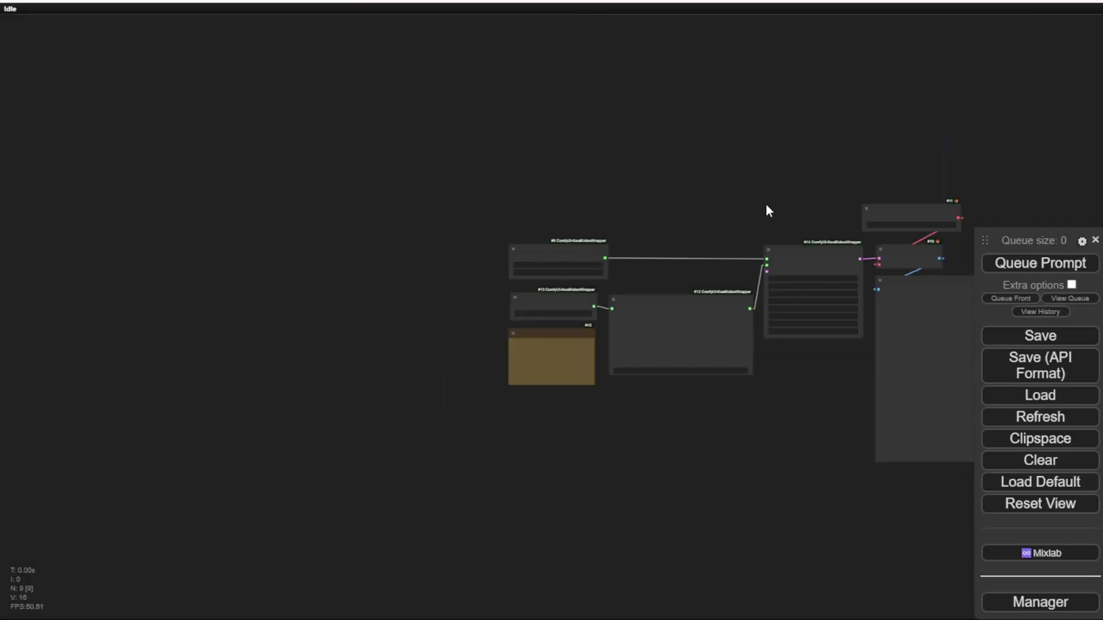
Step: Widen the (Down)load Kolors Model node and shift it slightly higher on the canvas
left_click_drag(769, 210, 456, 128)
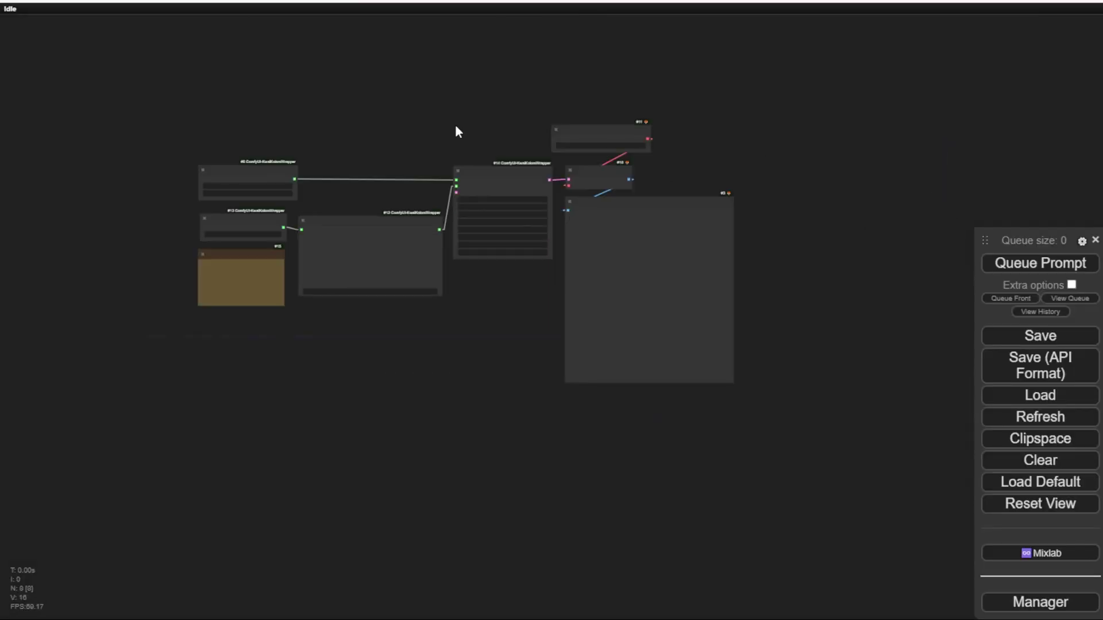
scroll(387, 158, "up", 10)
left_click_drag(387, 160, 509, 122)
scroll(712, 68, "down", 3)
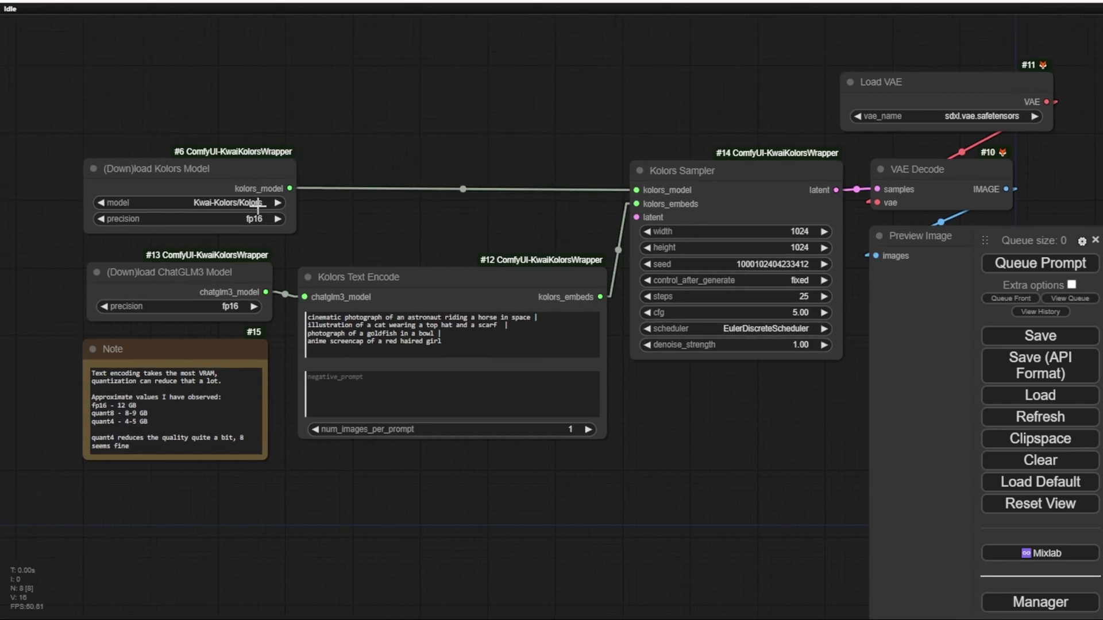
scroll(132, 116, "up", 6)
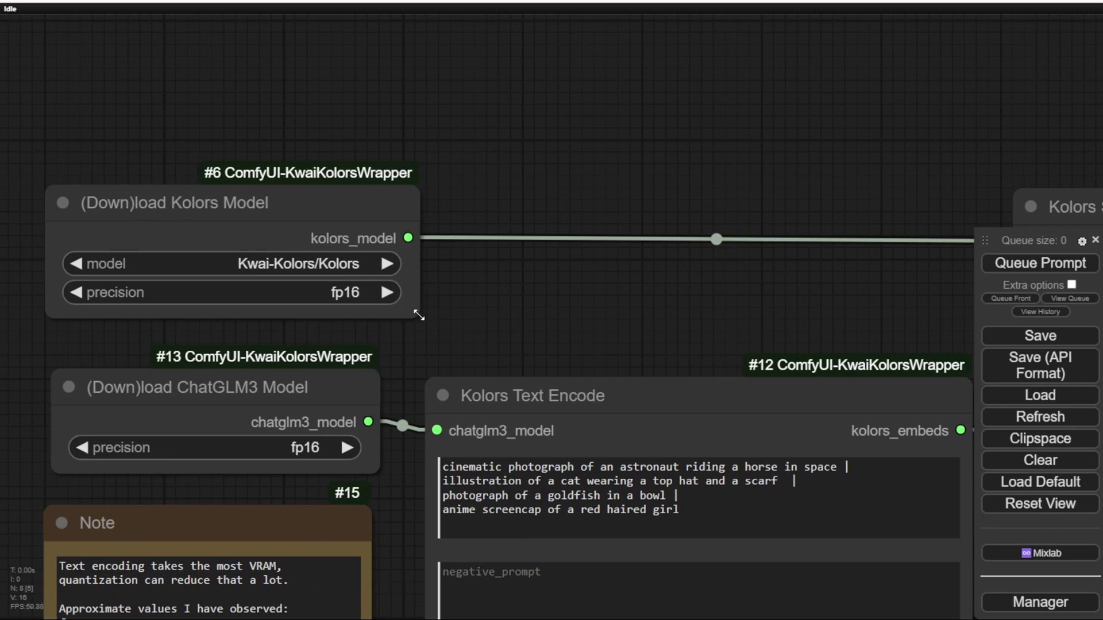
left_click_drag(418, 312, 382, 303)
left_click_drag(279, 209, 274, 160)
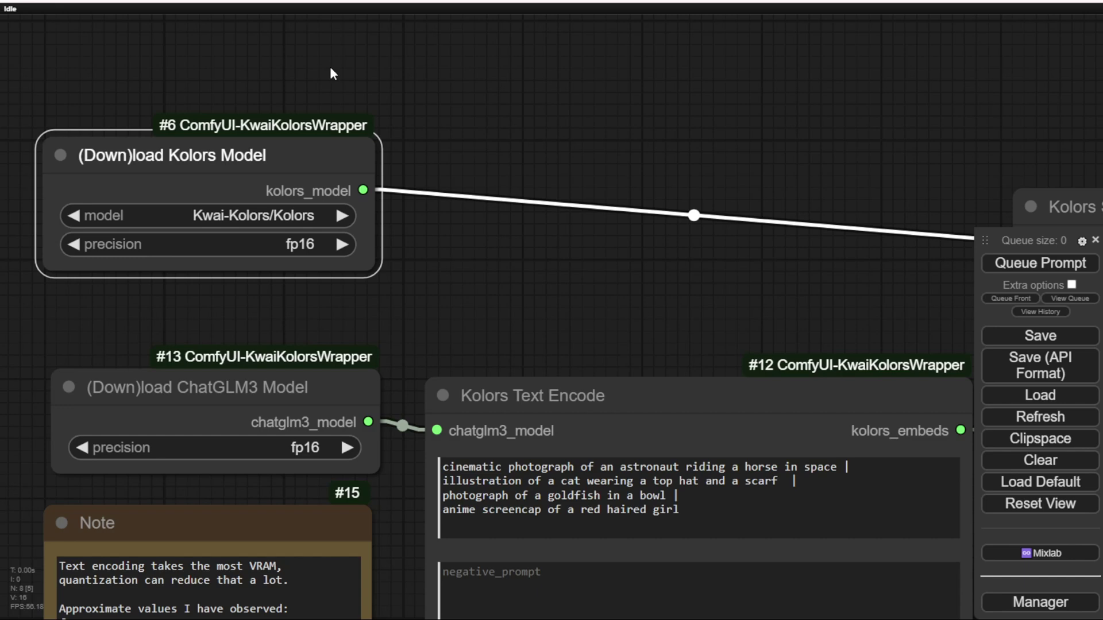
left_click_drag(318, 143, 320, 175)
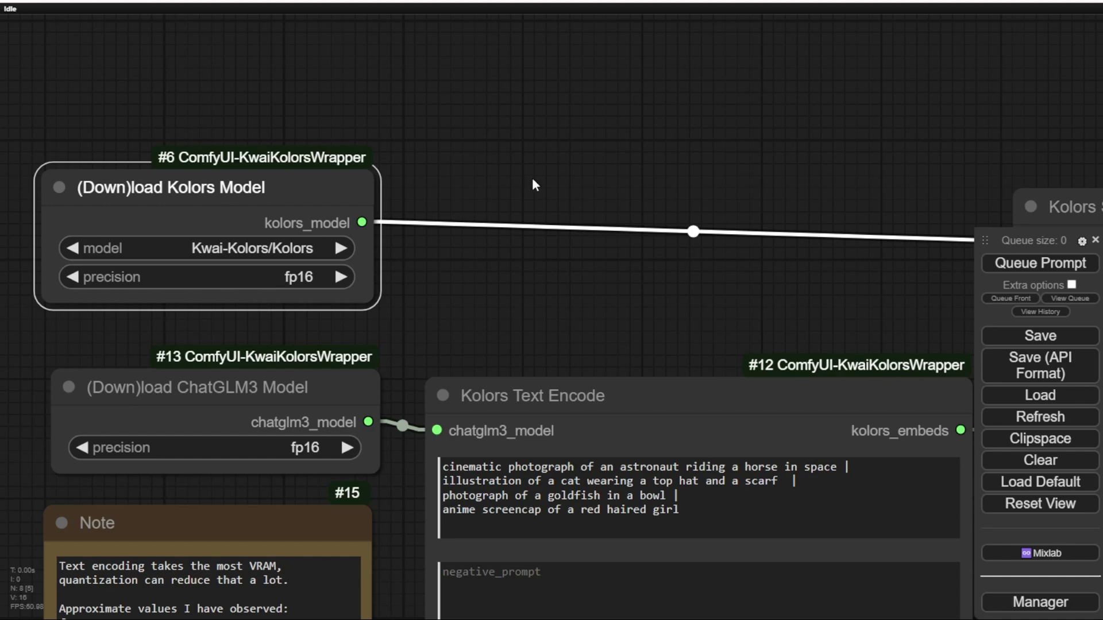
scroll(534, 180, "down", 5)
scroll(288, 397, "up", 6)
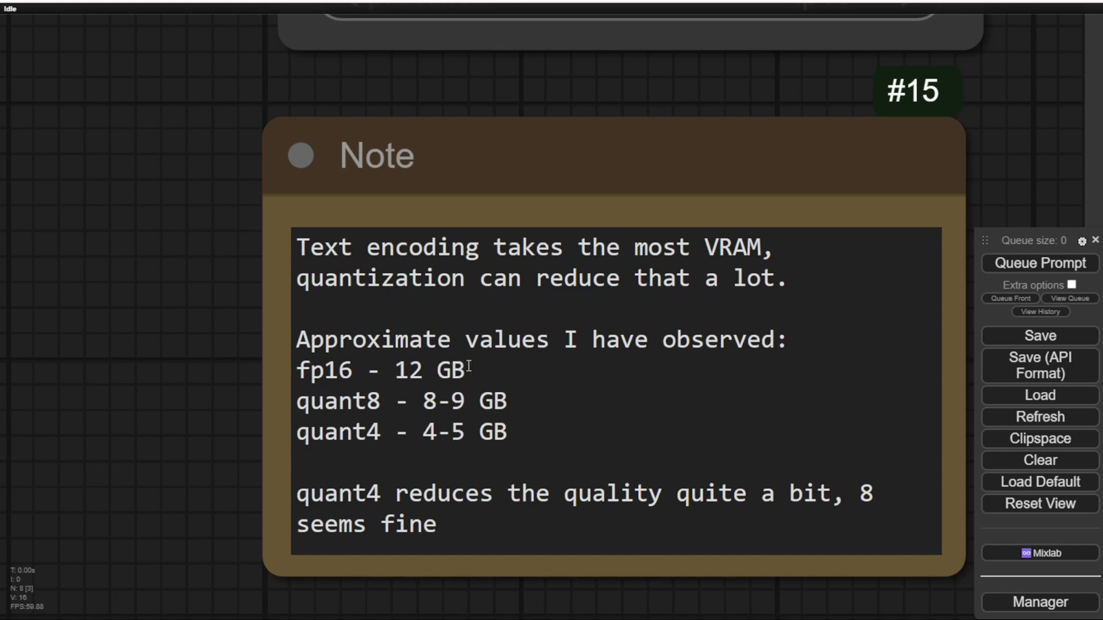
left_click_drag(469, 372, 295, 372)
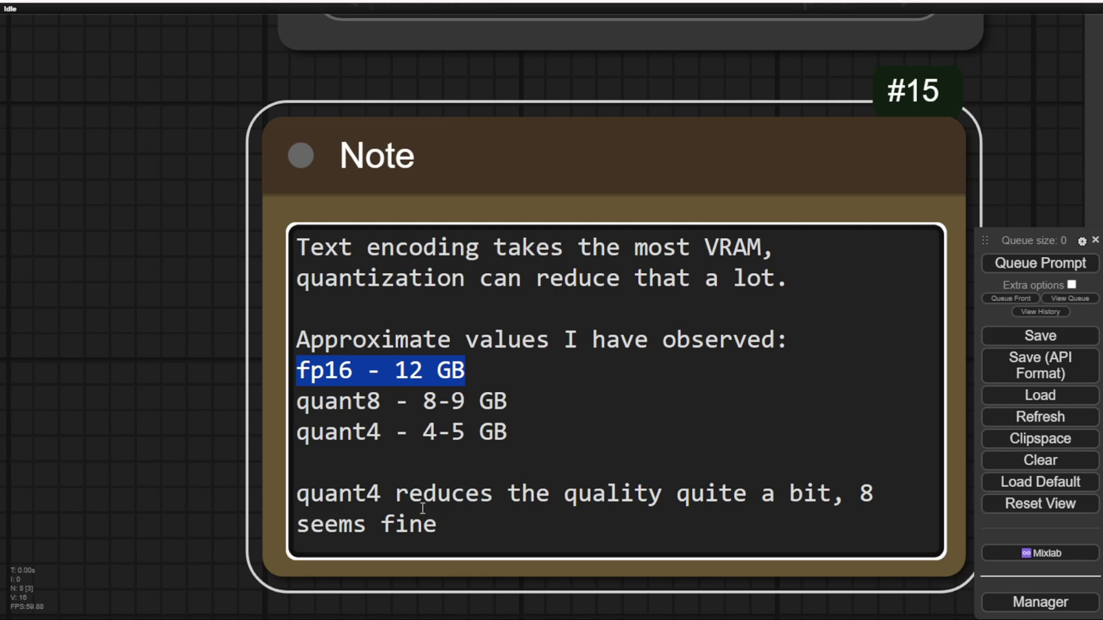
left_click_drag(309, 402, 450, 402)
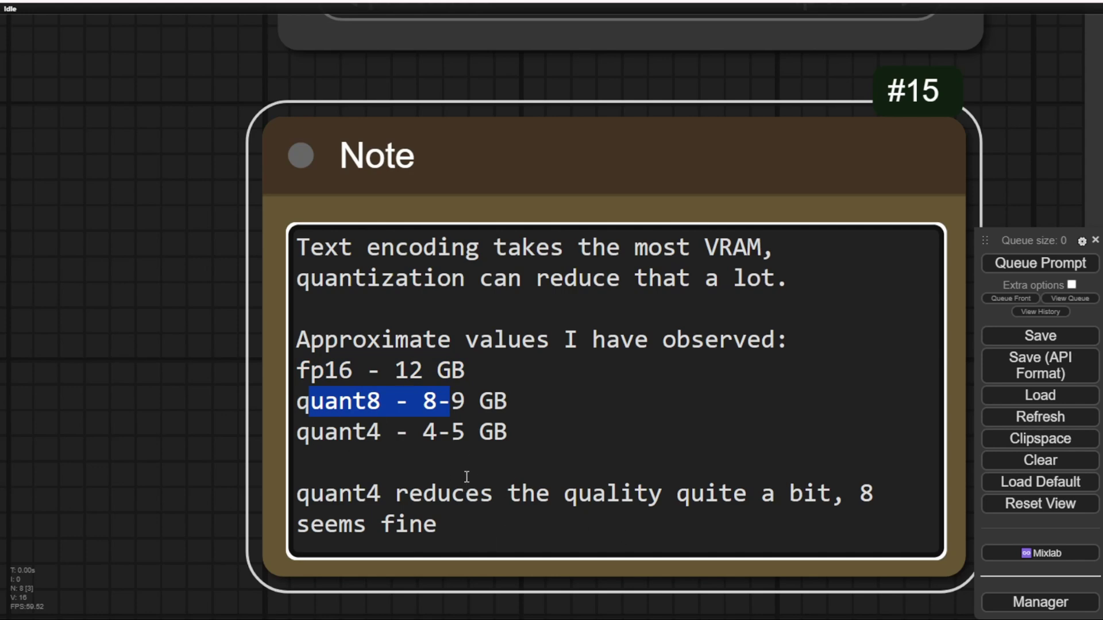
scroll(130, 285, "down", 4)
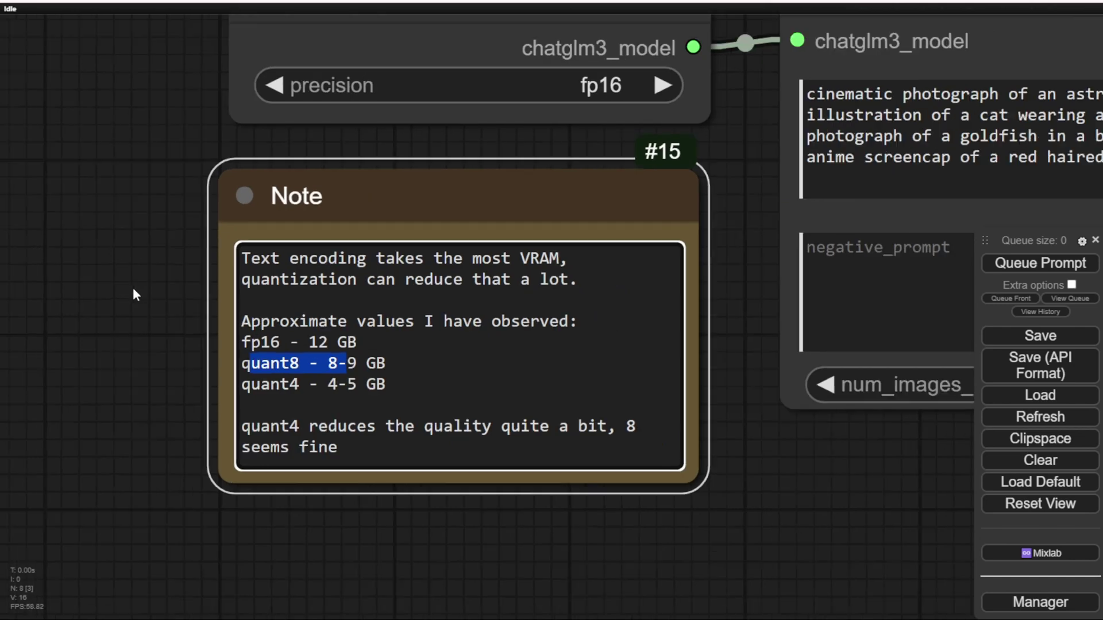
left_click_drag(132, 289, 100, 408)
left_click(594, 202)
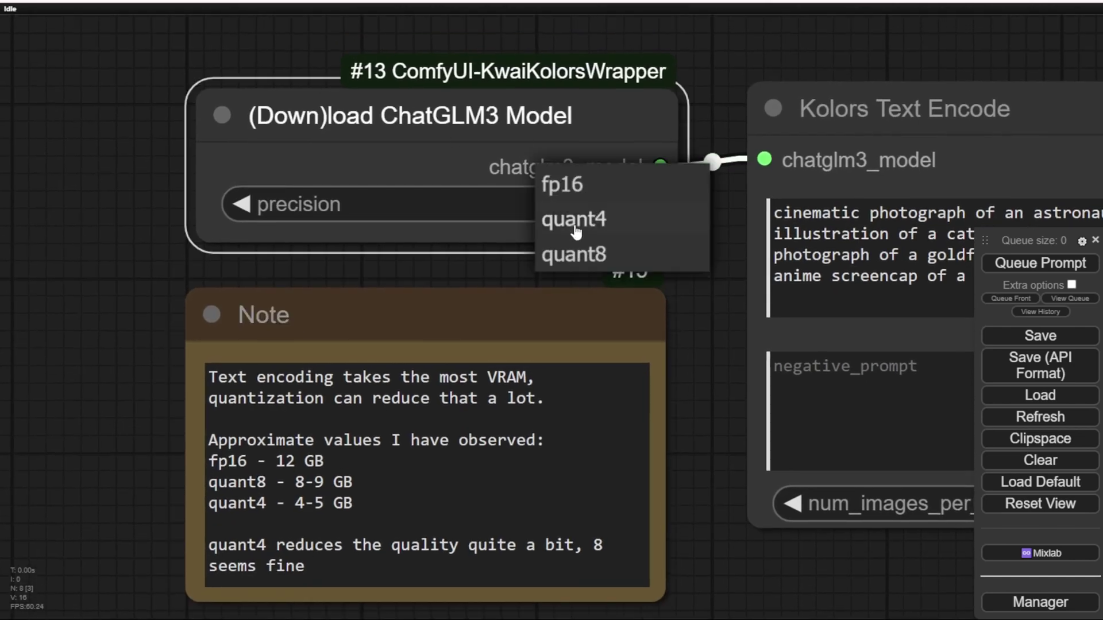
left_click(563, 188)
scroll(708, 282, "down", 2)
scroll(567, 253, "up", 1)
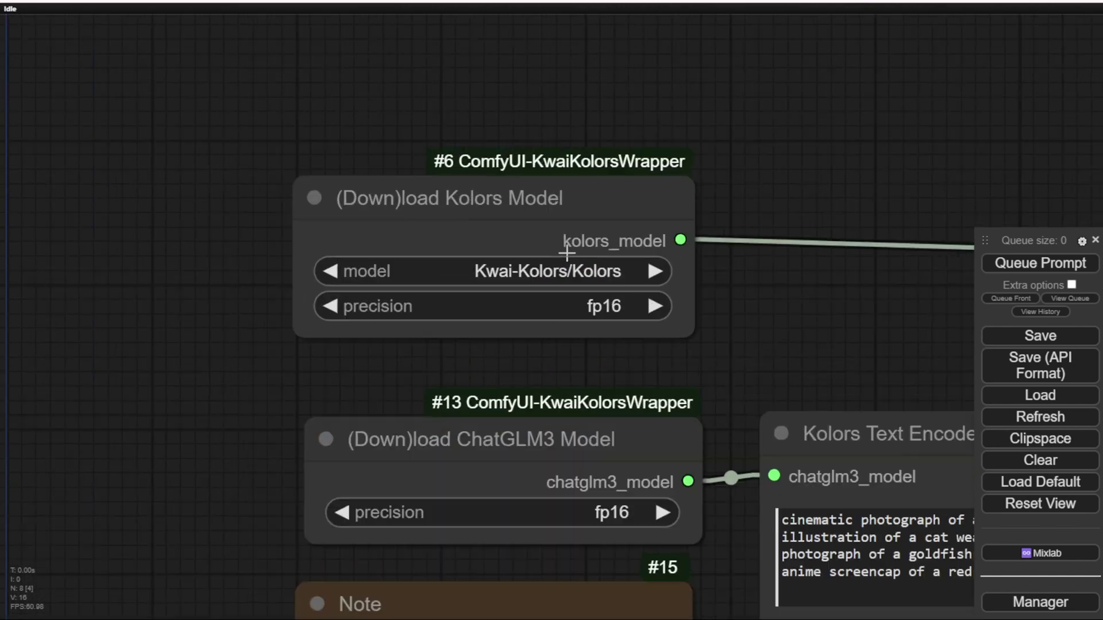
Step: Set the Load VAE node's vae_name to sdxl_vae.safetensors
scroll(567, 253, "up", 3)
left_click_drag(844, 421, 828, 191)
left_click(571, 239)
left_click_drag(571, 239, 453, 152)
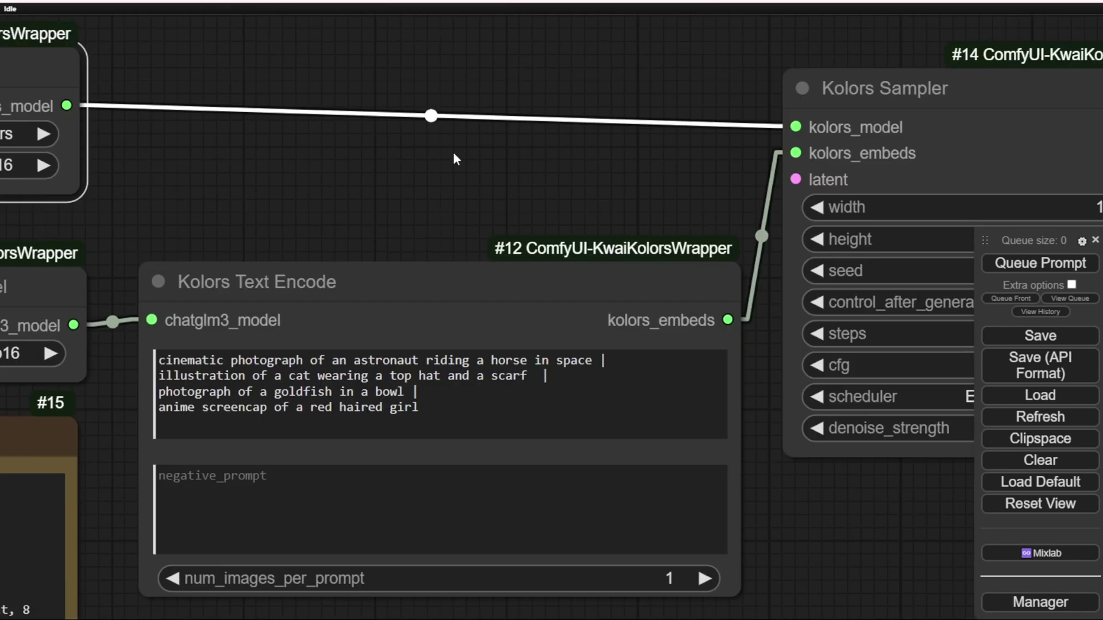
scroll(454, 156, "down", 4)
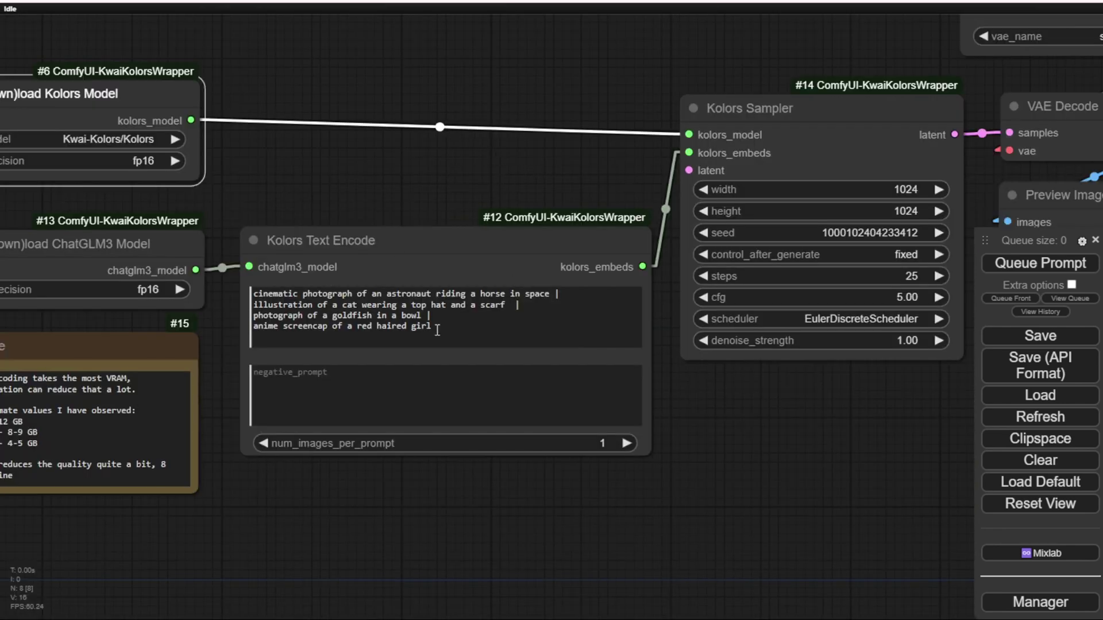
left_click_drag(804, 423, 625, 506)
scroll(866, 75, "up", 3)
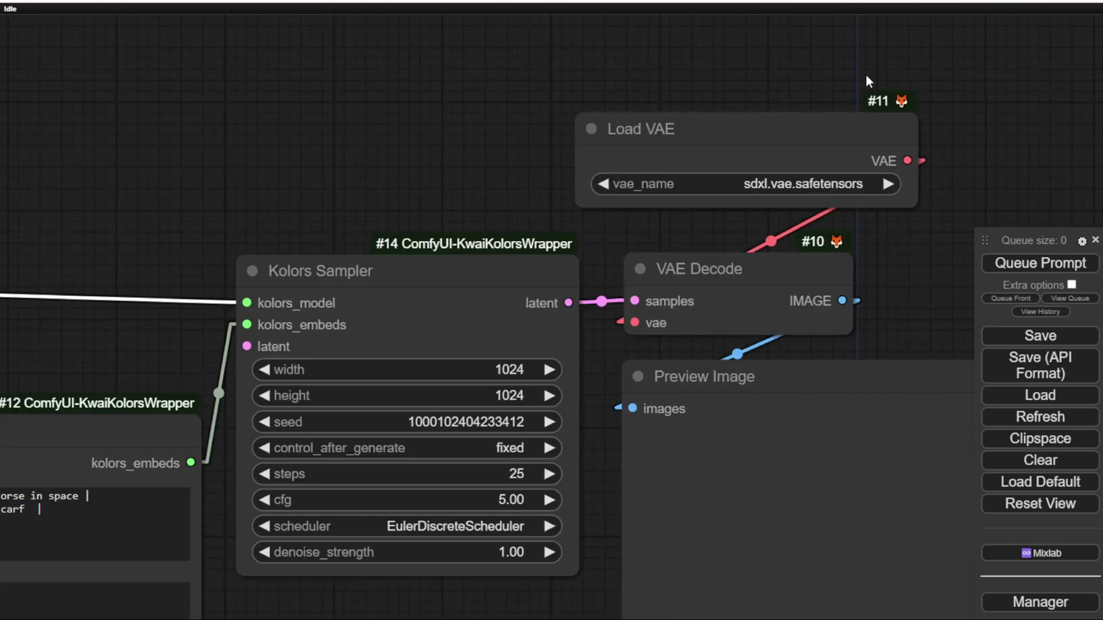
scroll(775, 57, "up", 2)
left_click(539, 167)
left_click(668, 216)
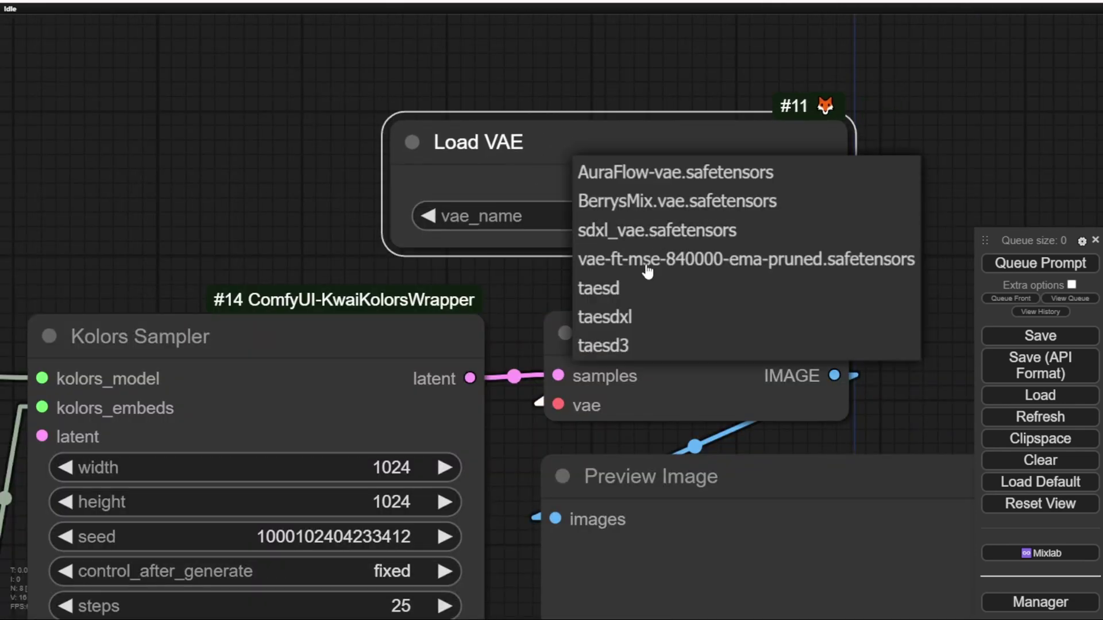
left_click(649, 231)
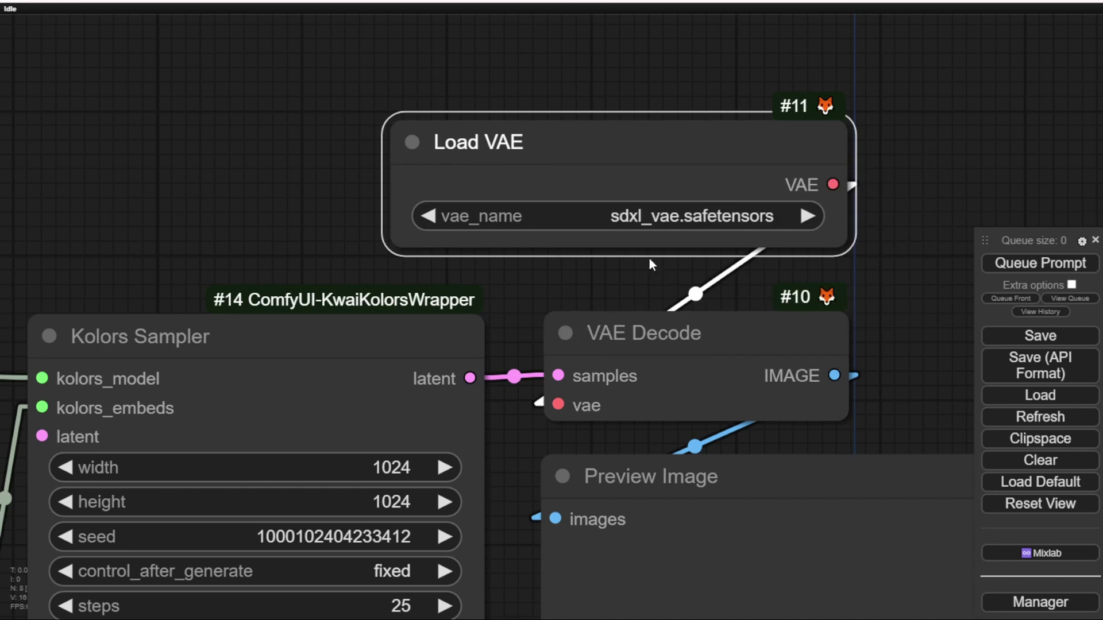
Step: Zoom out and queue the Kolors workflow to generate the images
left_click_drag(39, 202, 247, 103)
scroll(266, 158, "down", 3)
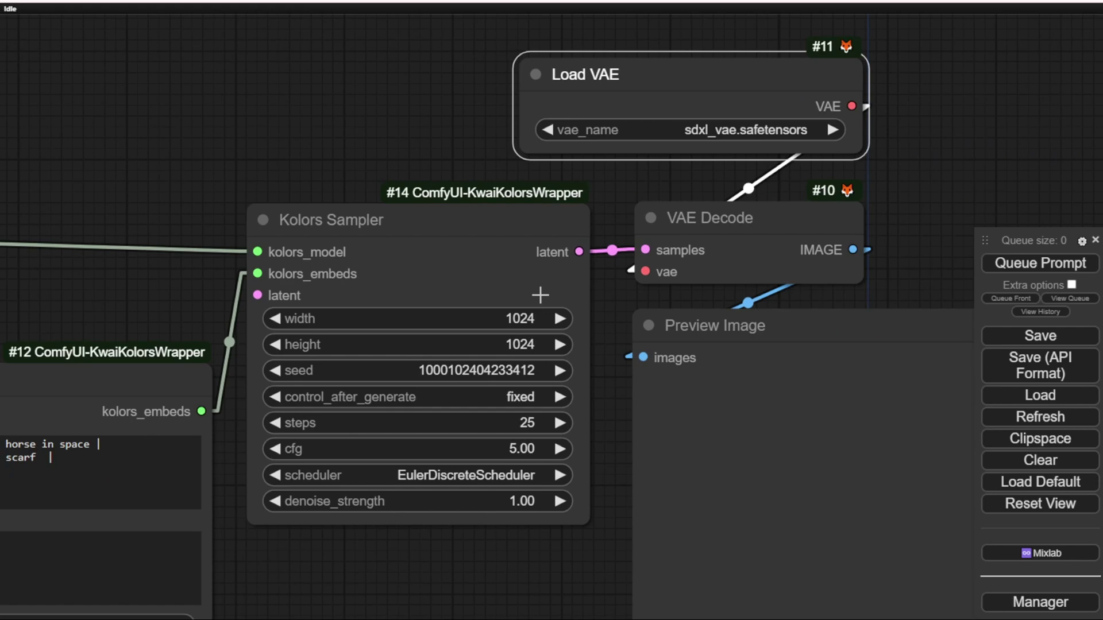
scroll(528, 321, "down", 3)
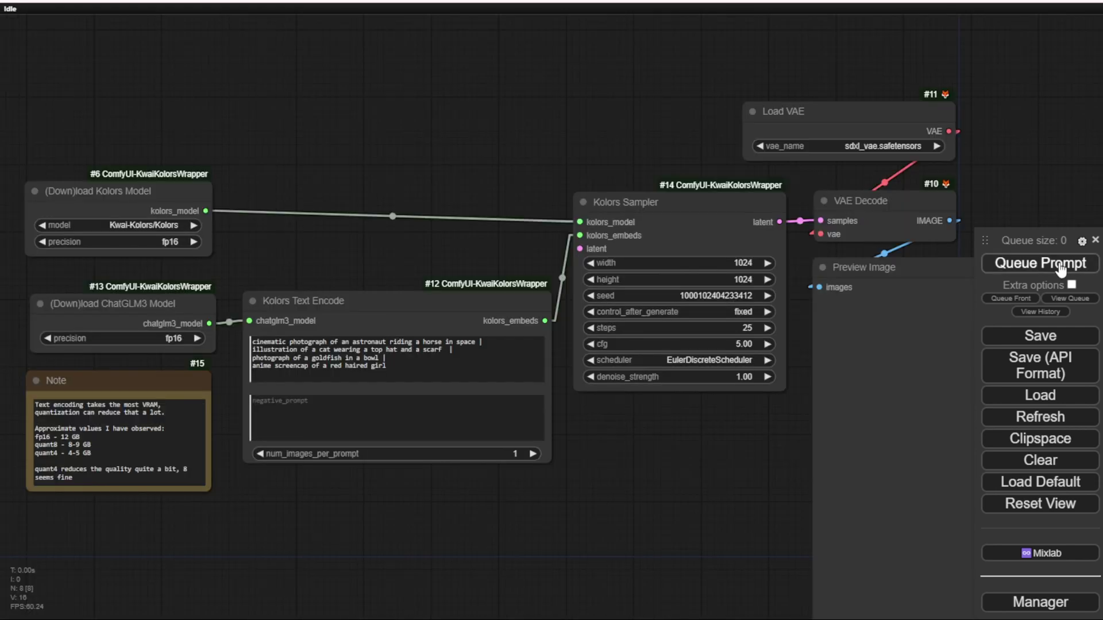
left_click(1058, 270)
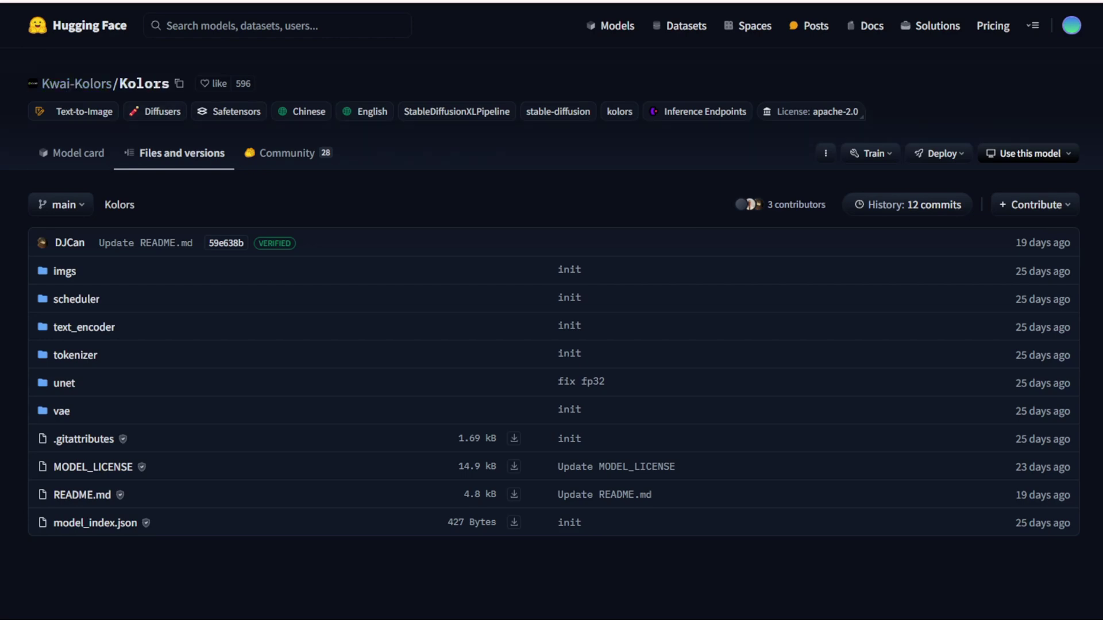
Step: Open the Kwai-Kolors/Kolors model card and scroll through its sample image grid
left_click(71, 160)
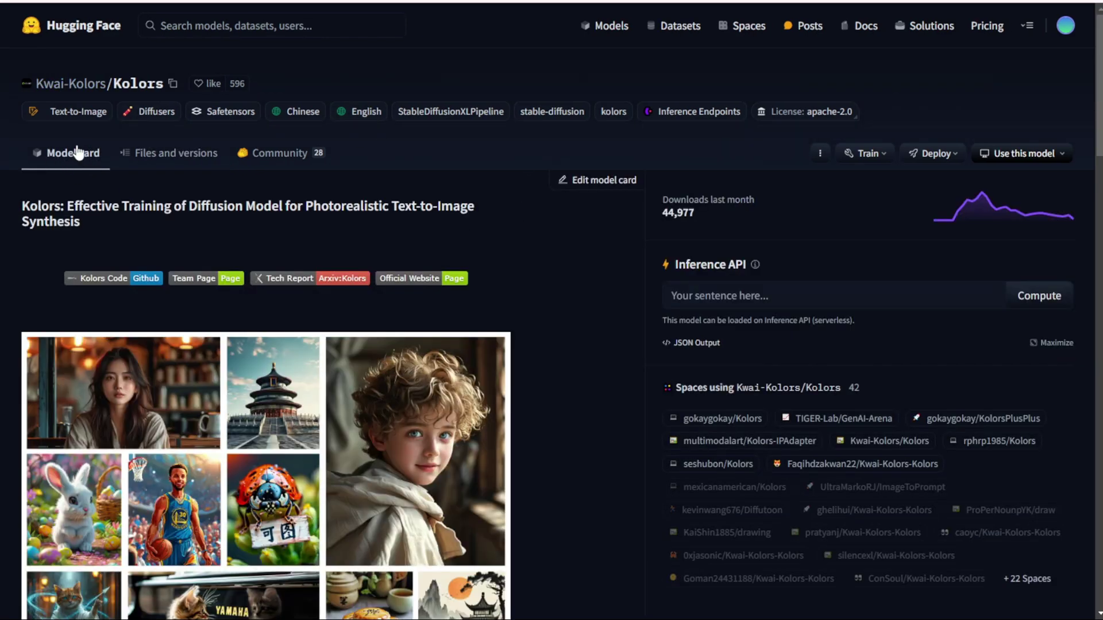
scroll(161, 224, "down", 5)
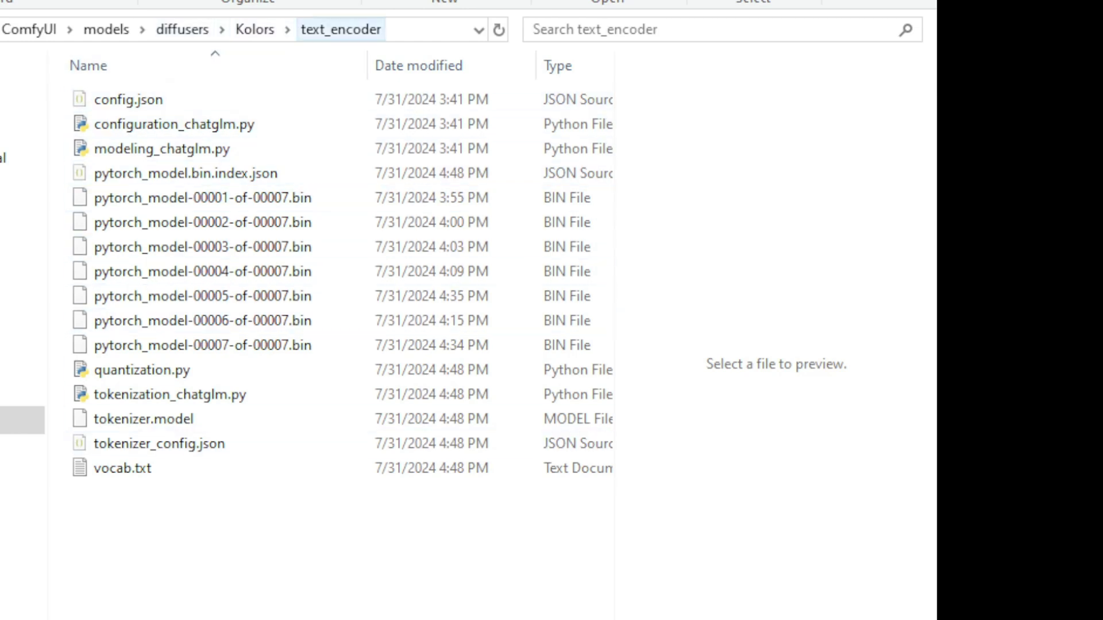
Step: Inspect the scheduler subfolder of models\diffusers\Kolors, then return to Kolors
left_click(254, 29)
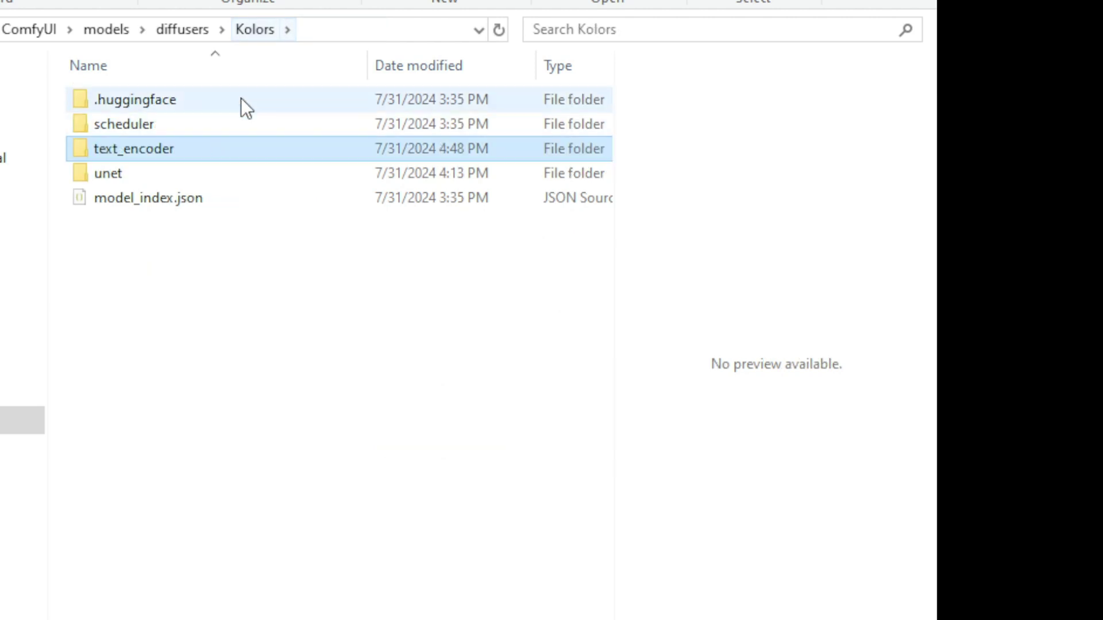
left_click(109, 124)
double_click(138, 126)
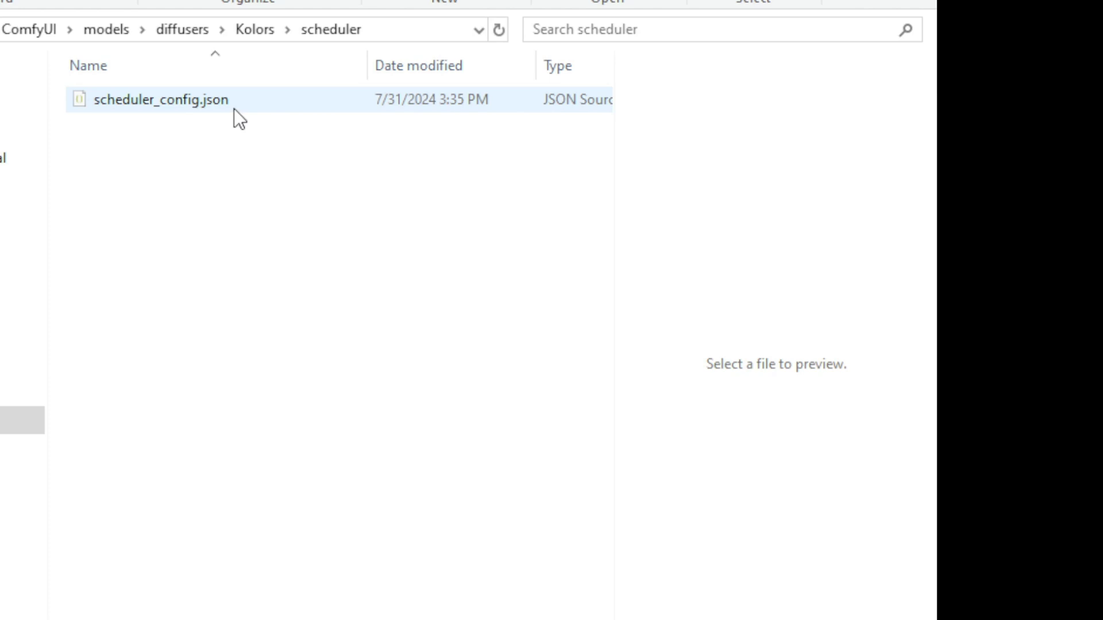
left_click(255, 27)
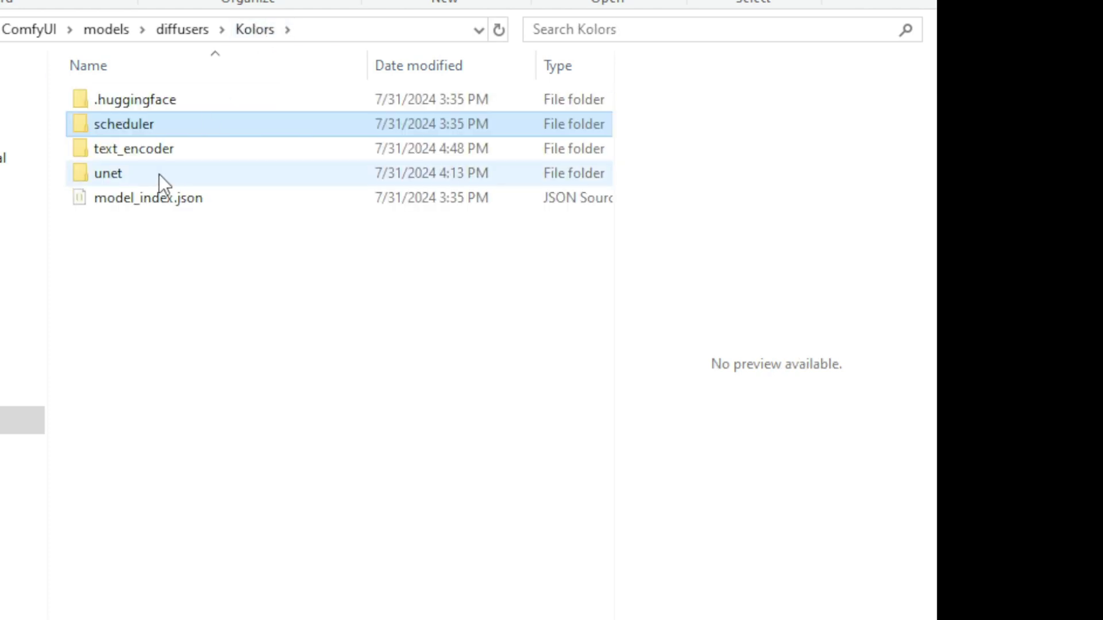
Step: Check that the unet folder holds diffusion_pytorch_model.fp16.safetensors, then return to the Kolors folder
double_click(140, 174)
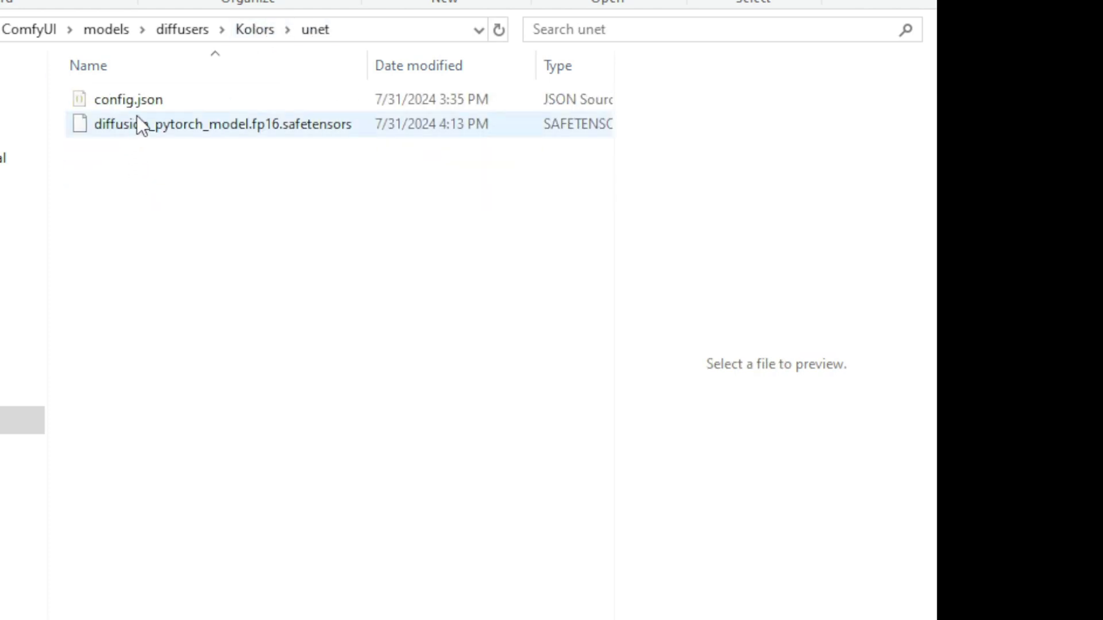
left_click(235, 33)
left_click(121, 198)
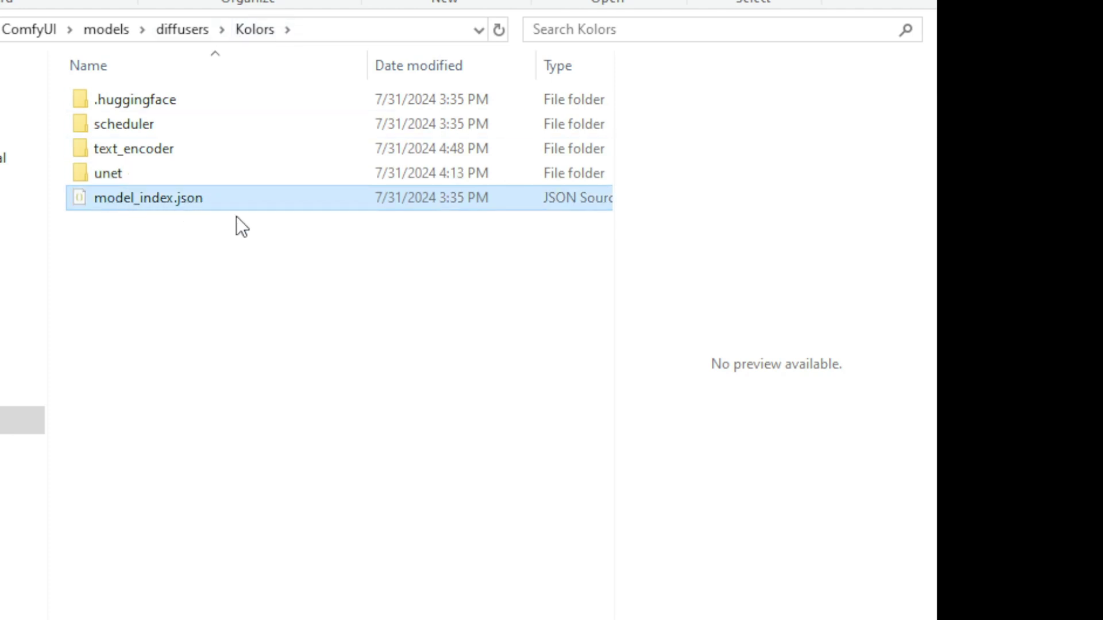
left_click(246, 29)
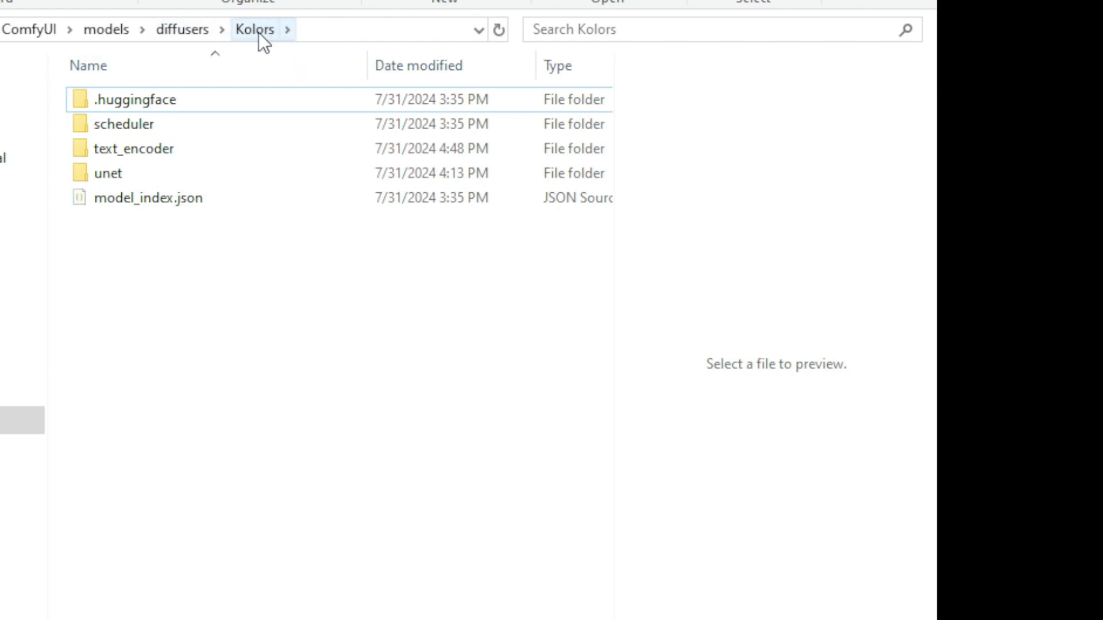
Step: Browse to models\llm\checkpoints to confirm chatglm3-fp16.safetensors is present
left_click(106, 29)
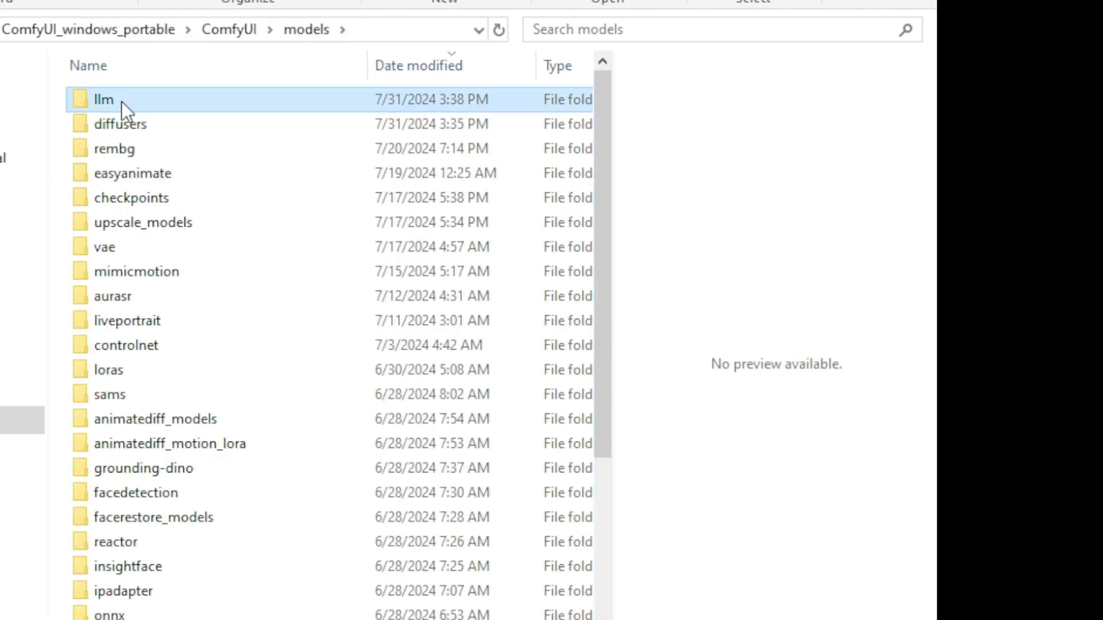
double_click(122, 101)
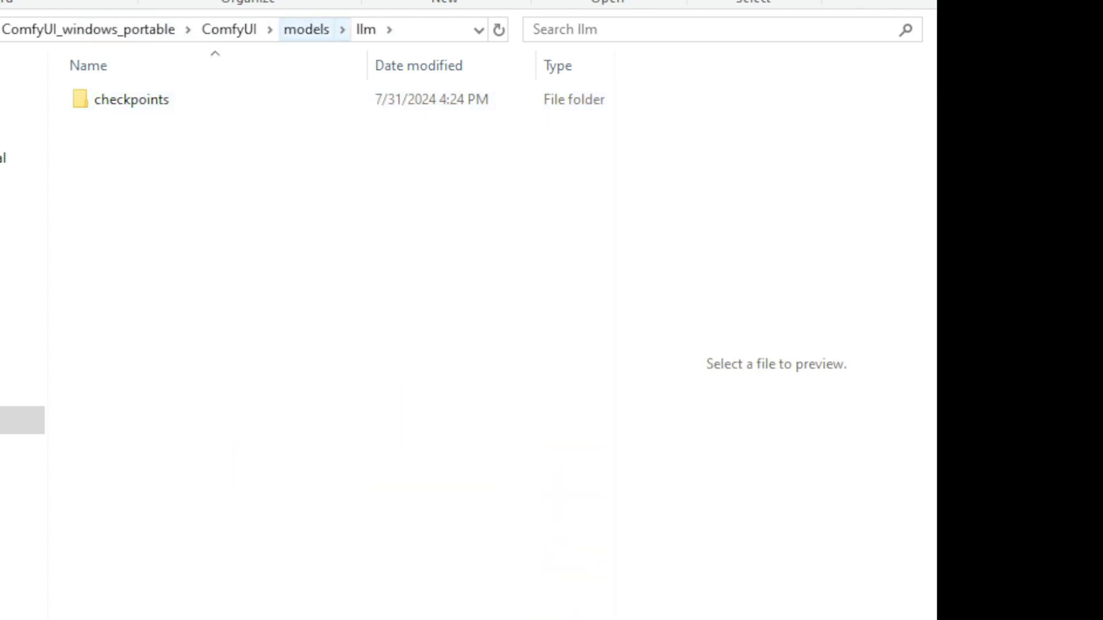
double_click(236, 101)
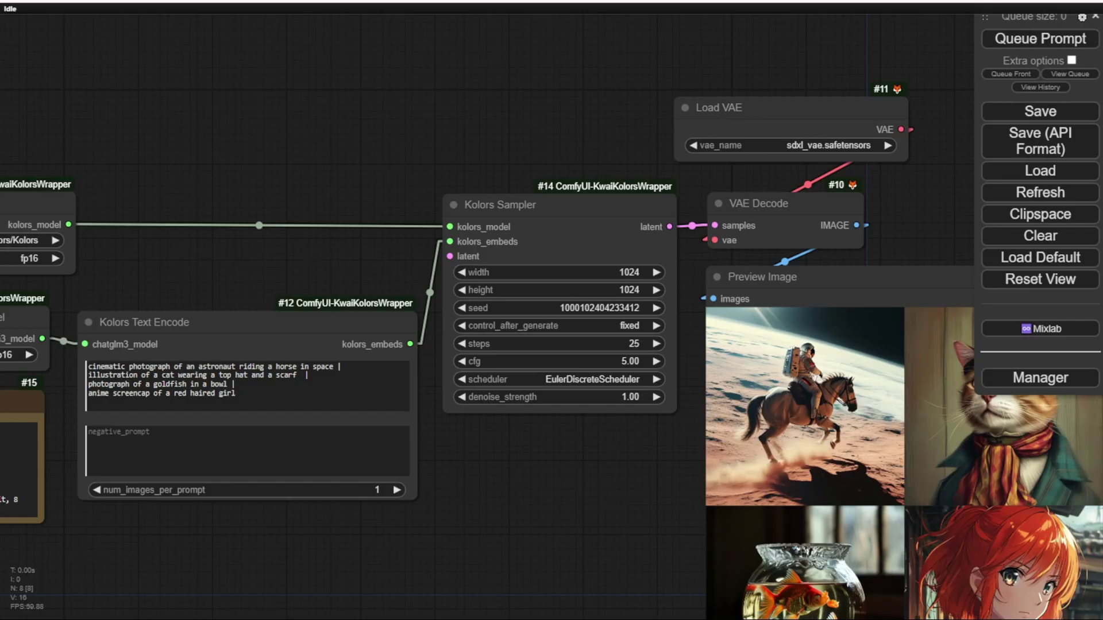
Step: Bring the Preview Image node into view and enlarge it until its four images fill the canvas
scroll(487, 165, "down", 4)
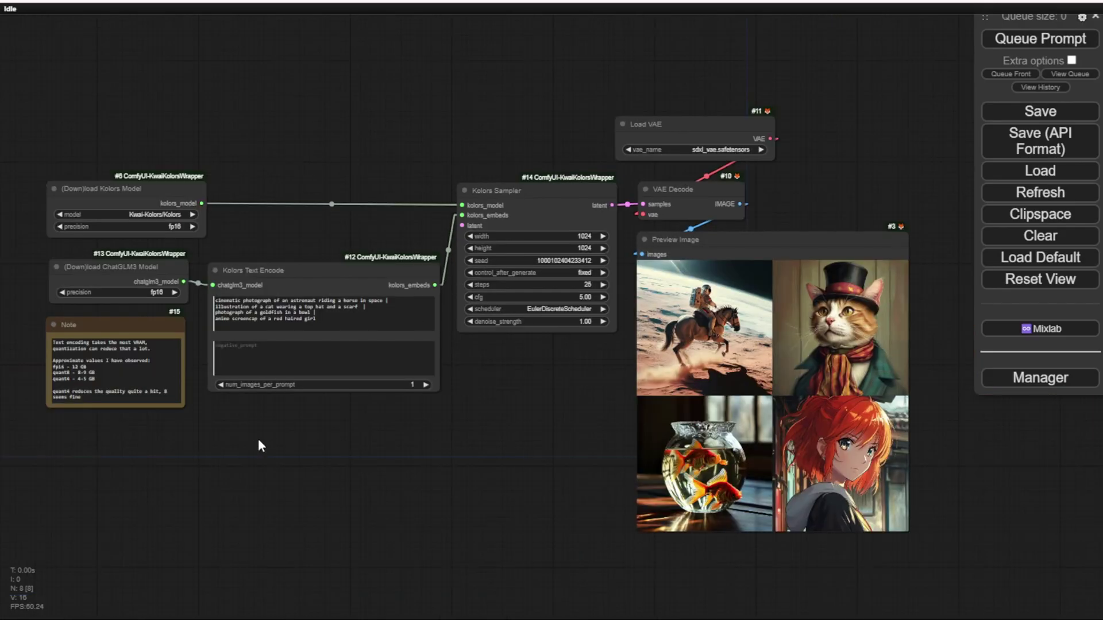
scroll(276, 289, "up", 5)
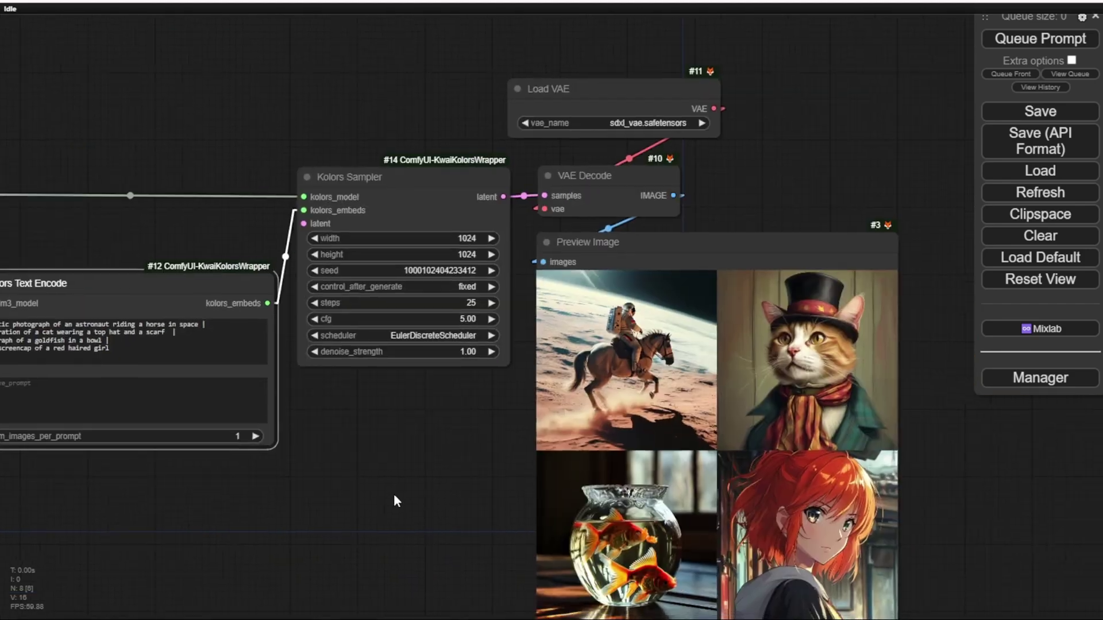
scroll(356, 439, "down", 1)
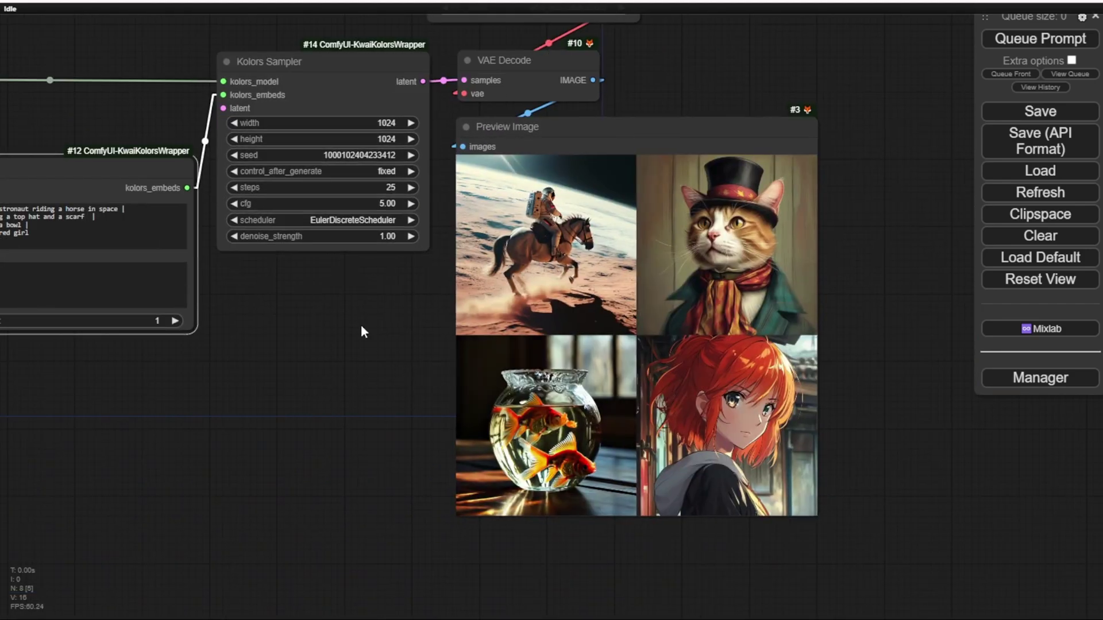
mouse_move(370, 333)
left_mouse_down()
mouse_move(368, 352)
mouse_move(364, 323)
left_mouse_up()
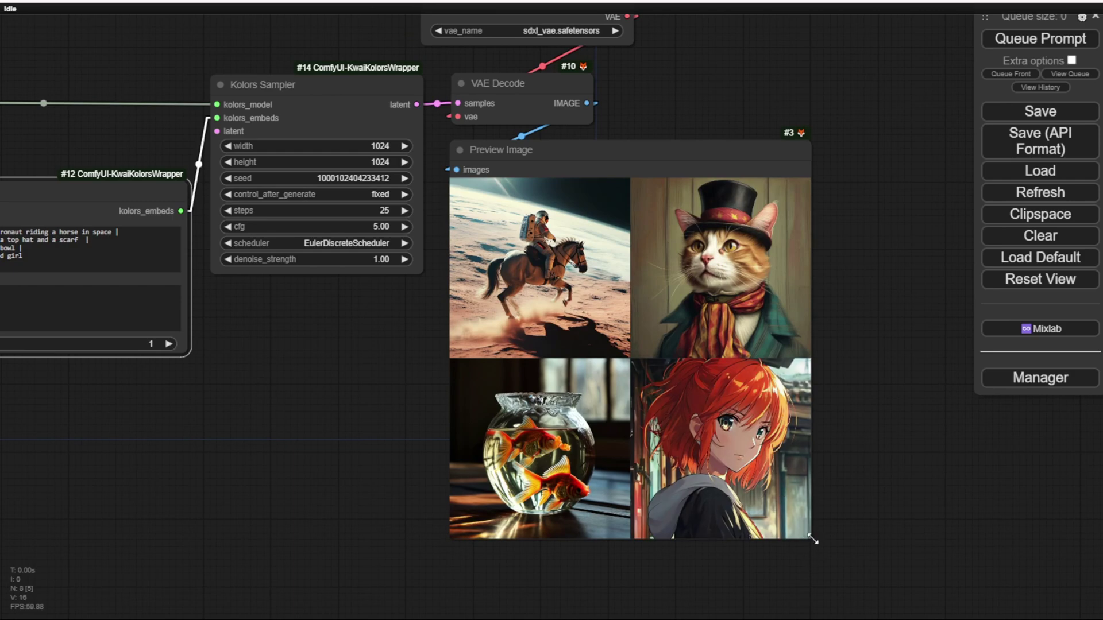
left_click_drag(815, 539, 950, 594)
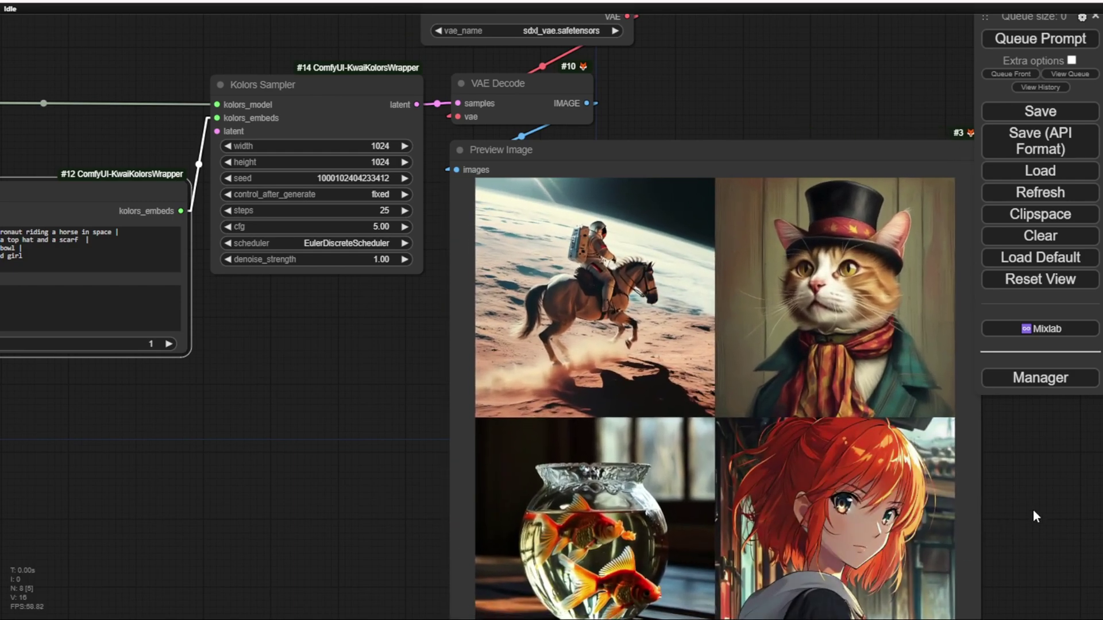
left_click_drag(1026, 508, 880, 357)
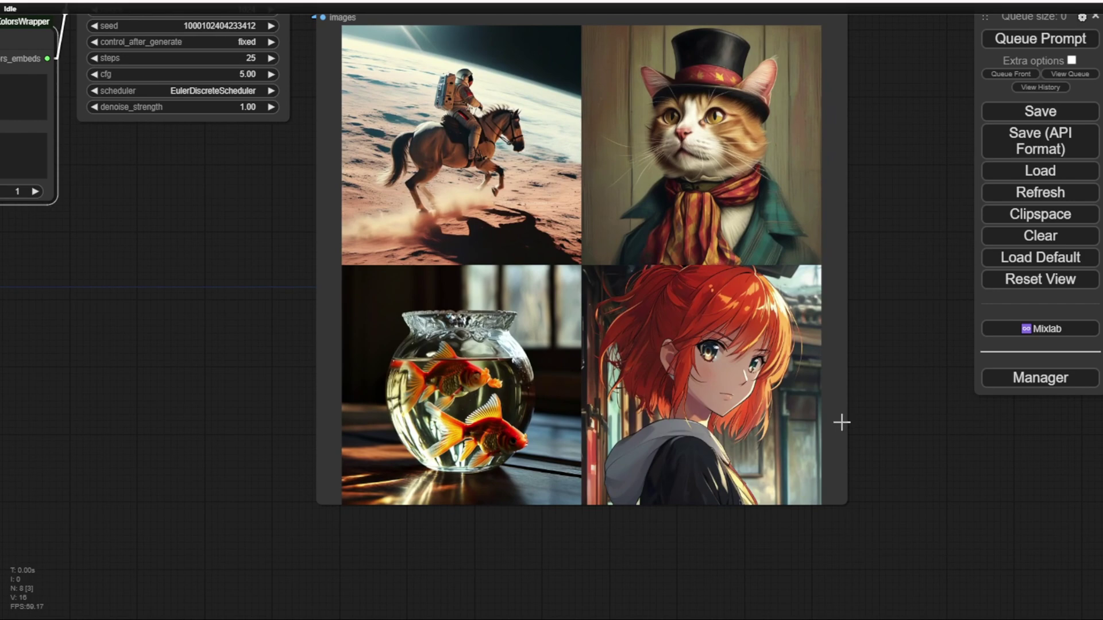
left_click_drag(839, 502, 921, 607)
Step: View the astronaut-on-horseback image on its own, then return to the four-image grid
left_click(487, 182)
scroll(722, 184, "up", 1)
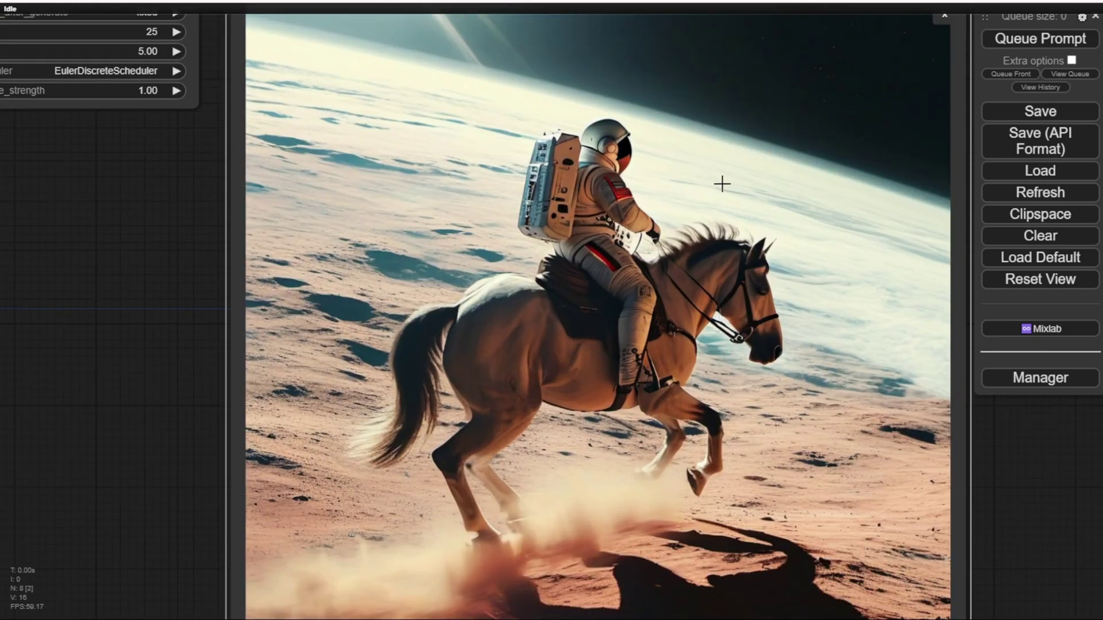
scroll(722, 184, "up", 1)
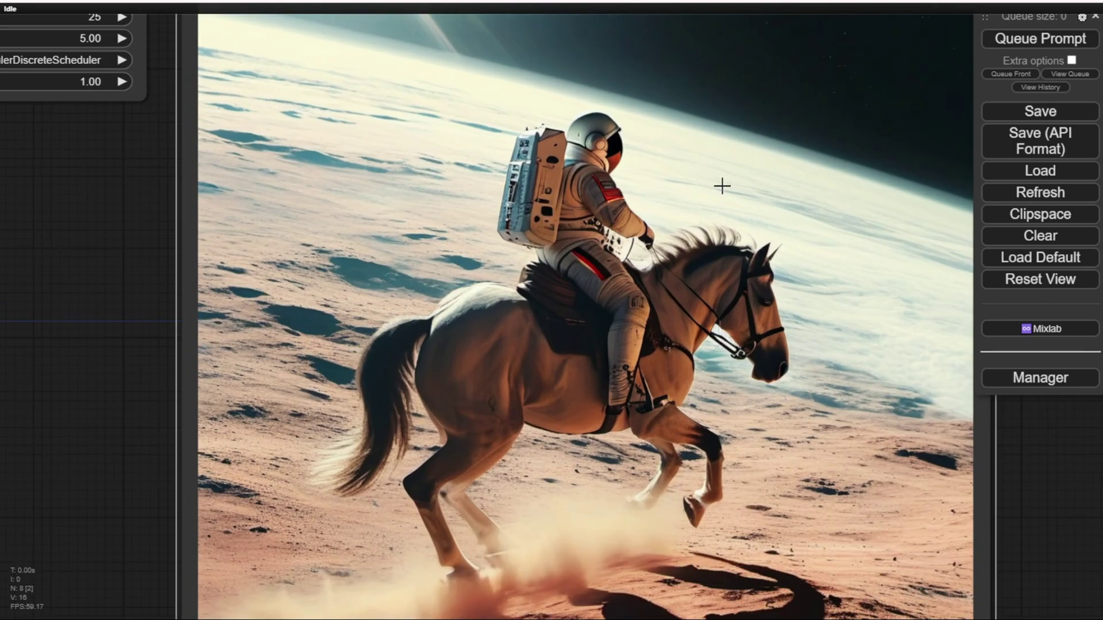
scroll(722, 185, "down", 2)
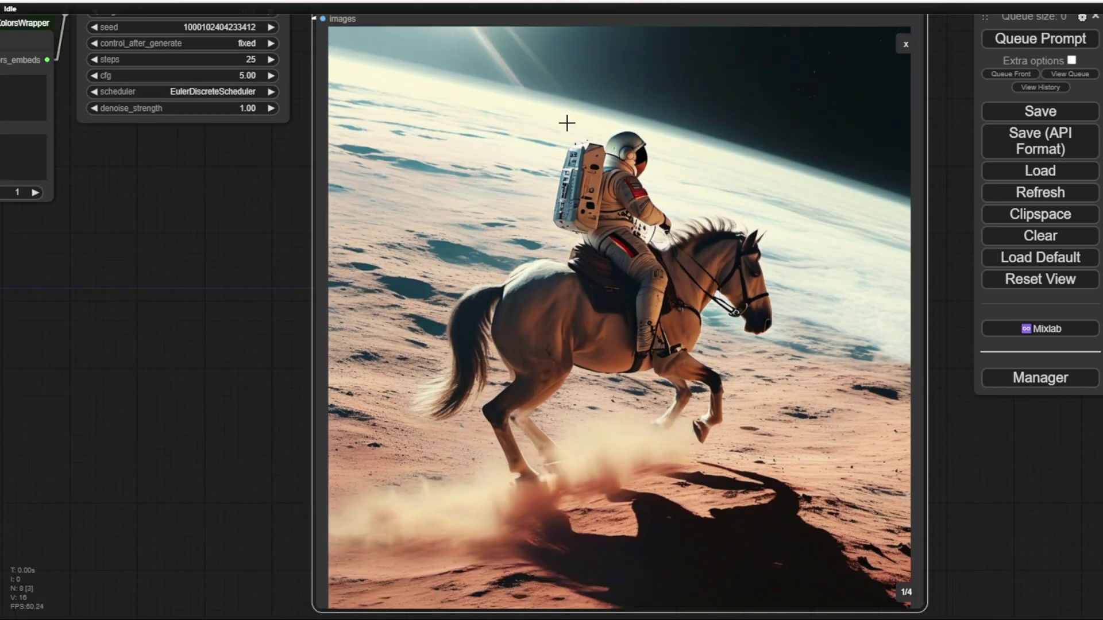
left_click(906, 44)
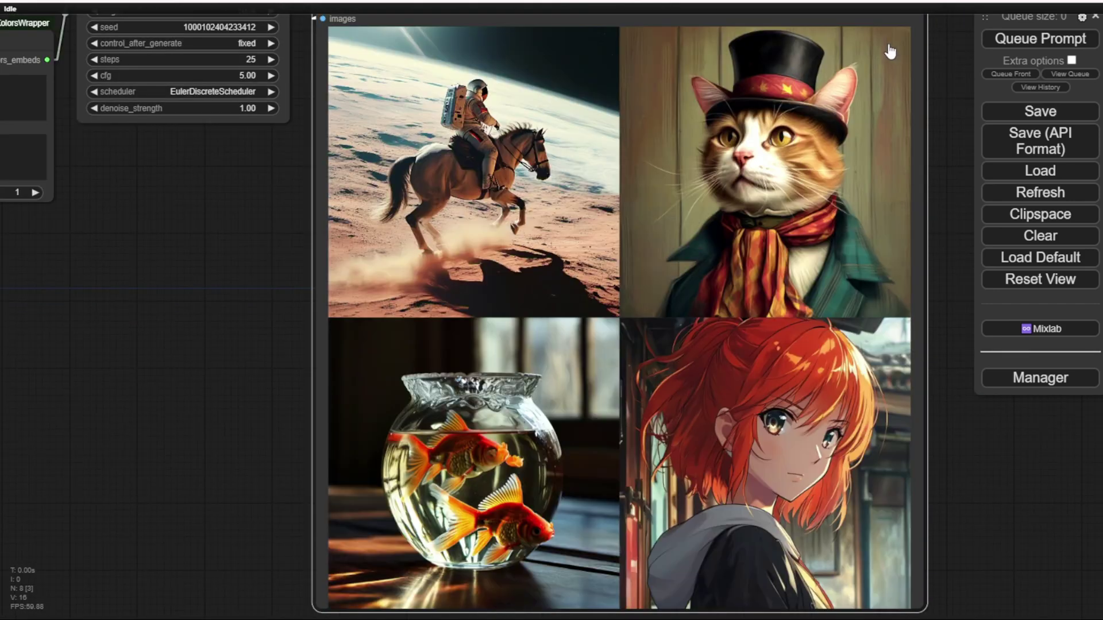
Step: View the cat-in-top-hat image alone, then show the red-haired anime girl image
left_click(819, 168)
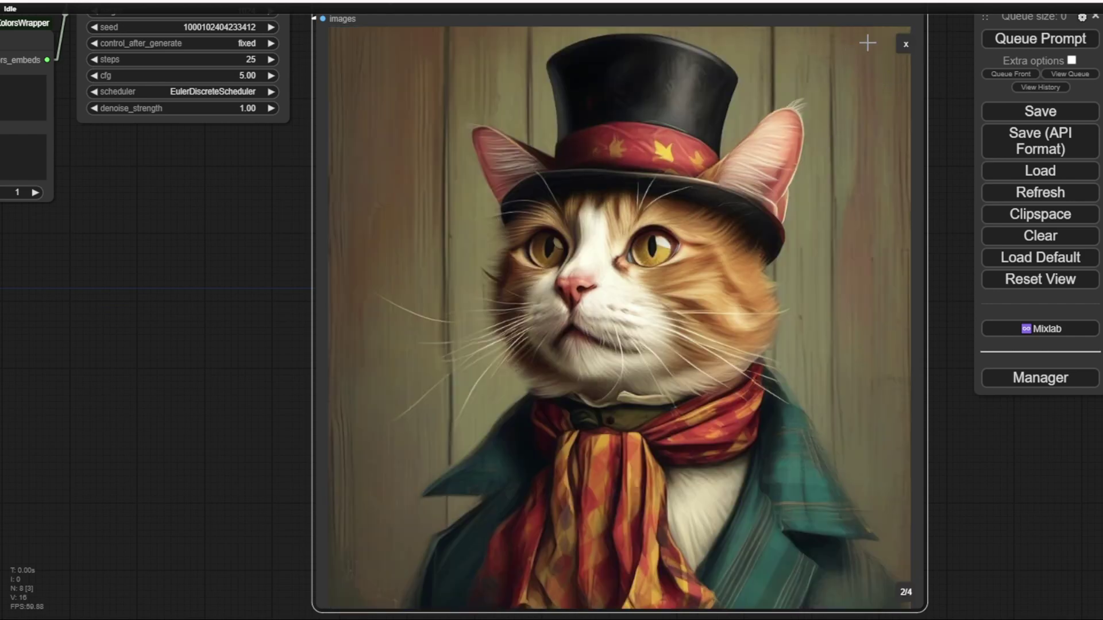
left_click(906, 44)
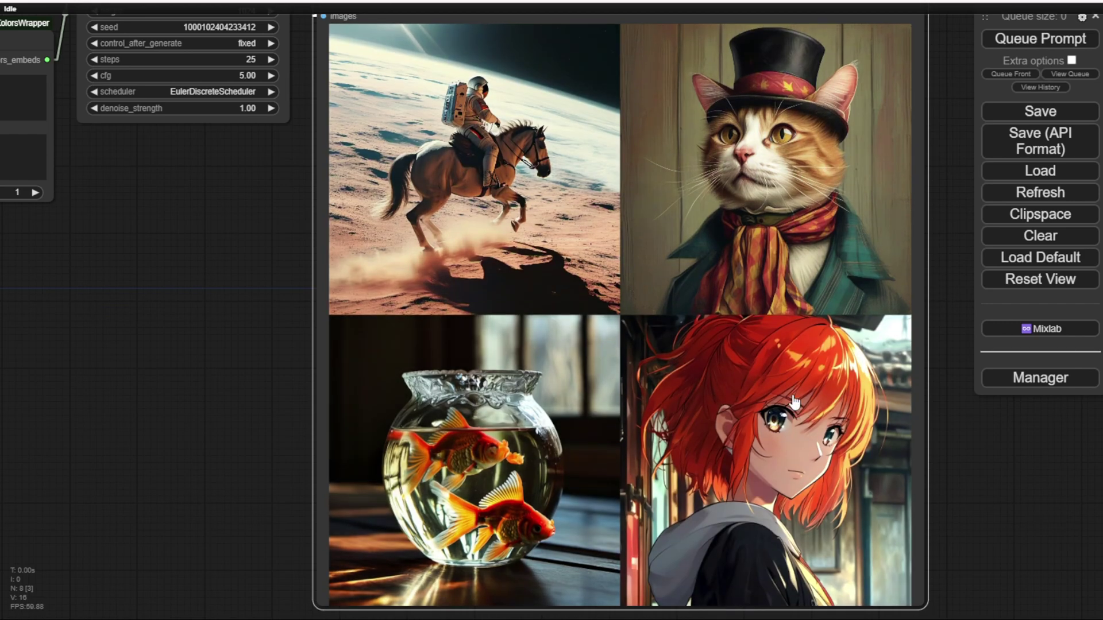
left_click(794, 402)
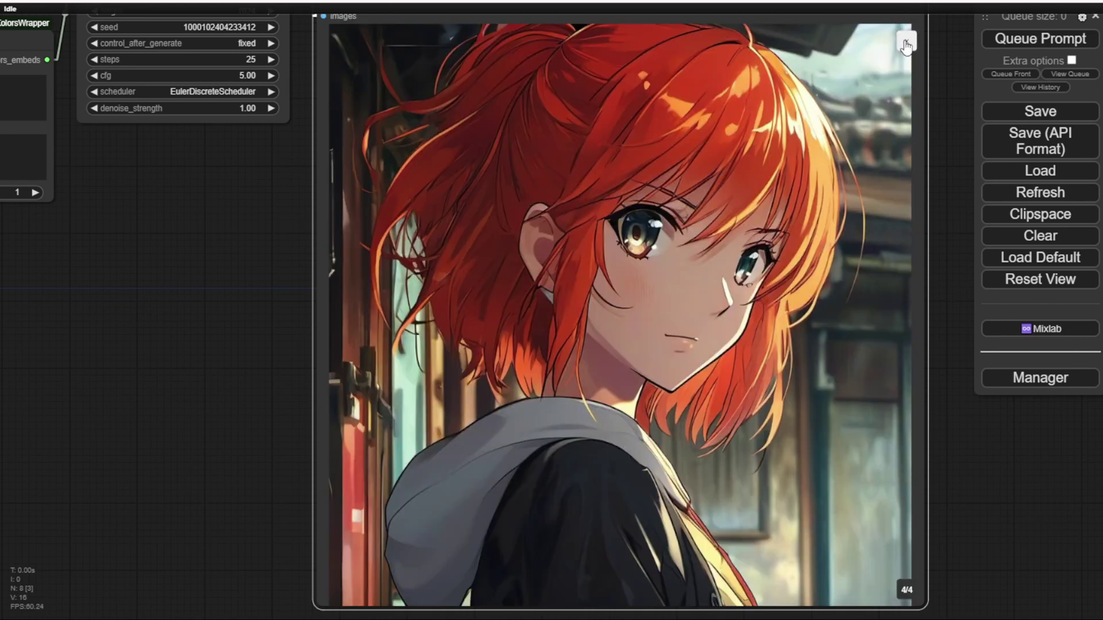